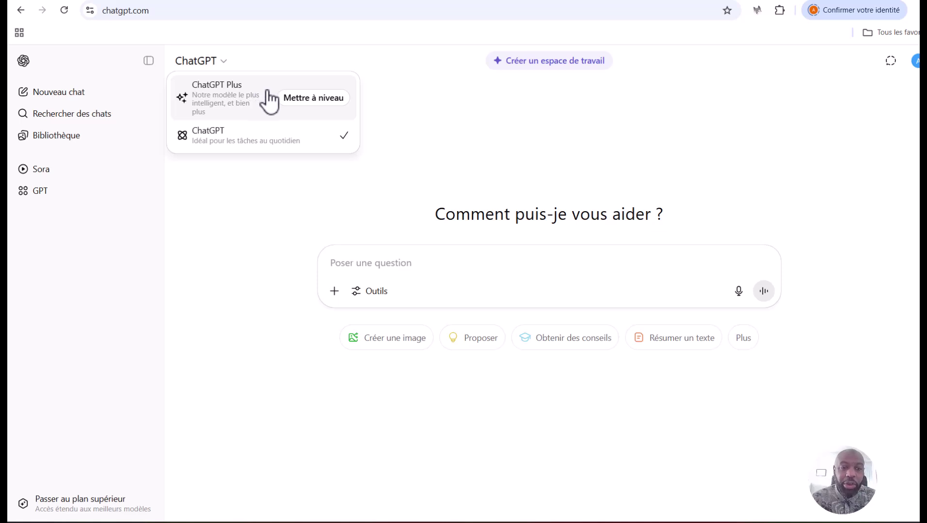
# Look over the options for adding files, photos and app content to a prompt.
pyautogui.click(441, 101)
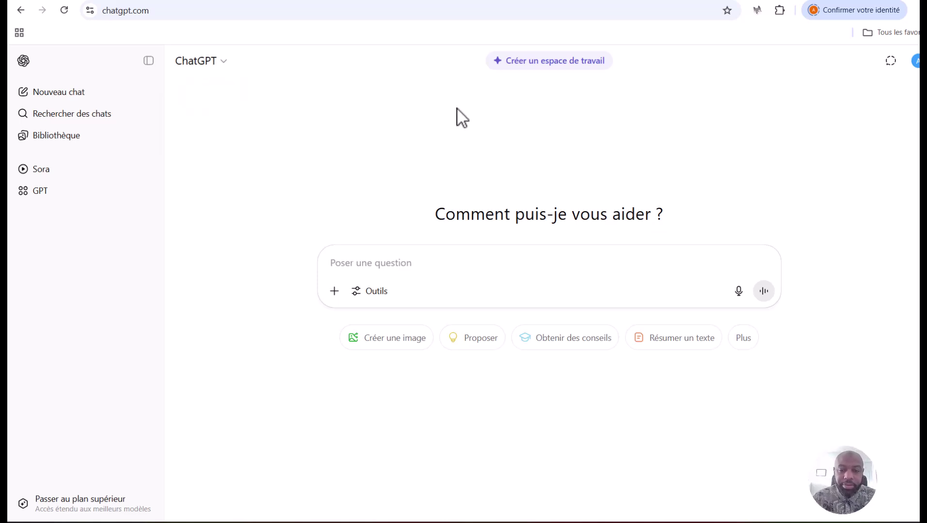
pyautogui.click(343, 266)
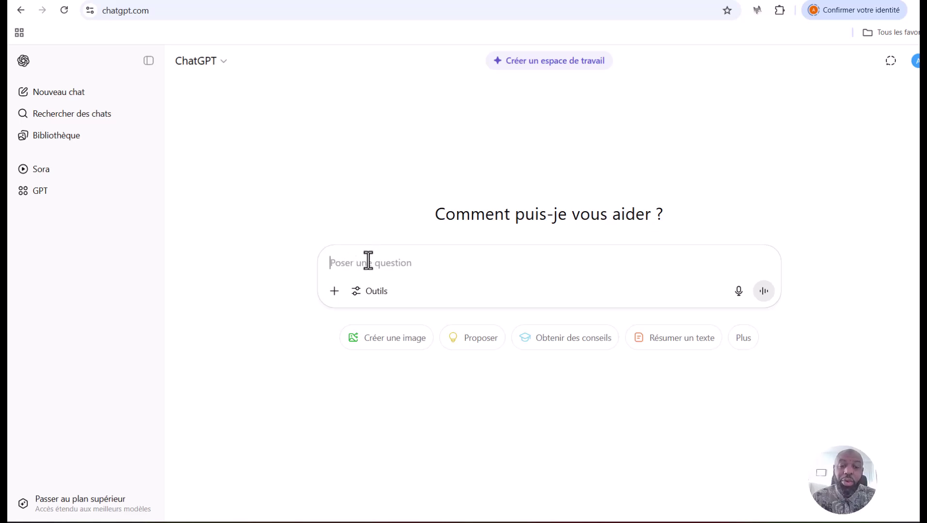
pyautogui.click(335, 291)
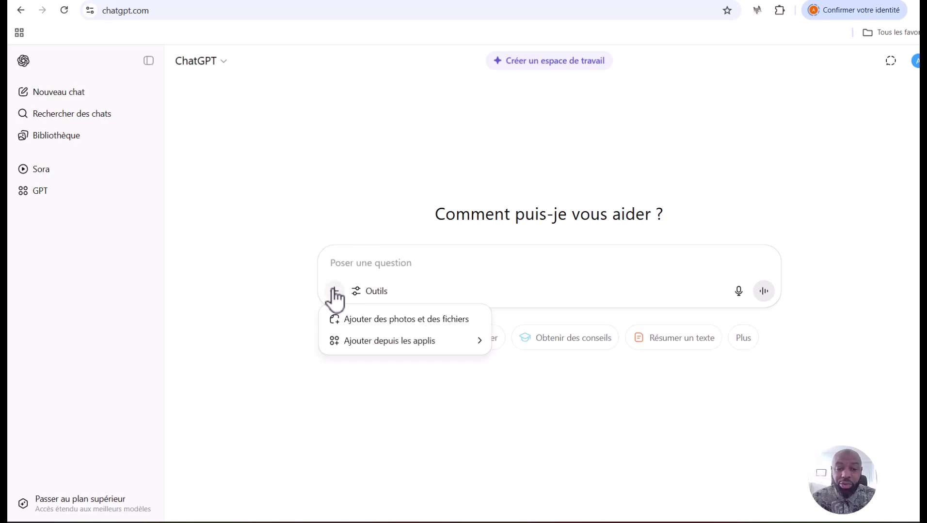
pyautogui.moveTo(363, 345)
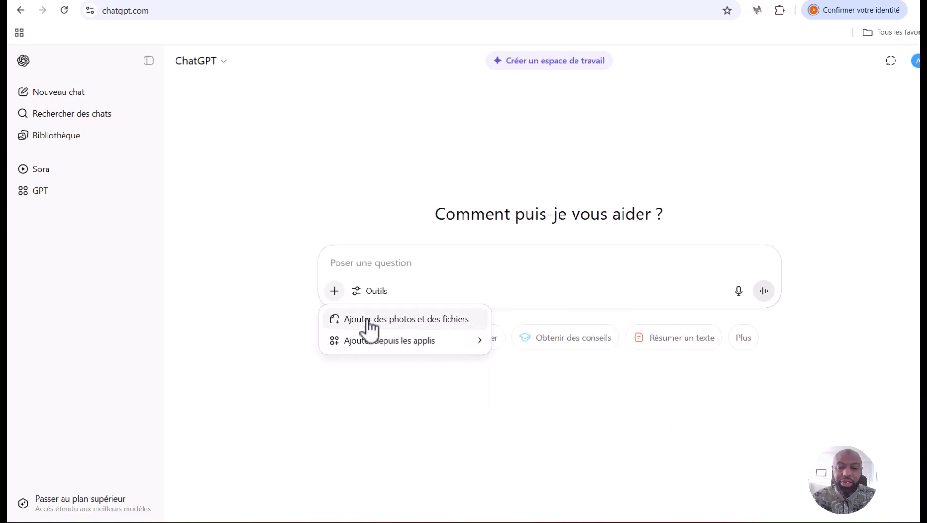
pyautogui.click(299, 197)
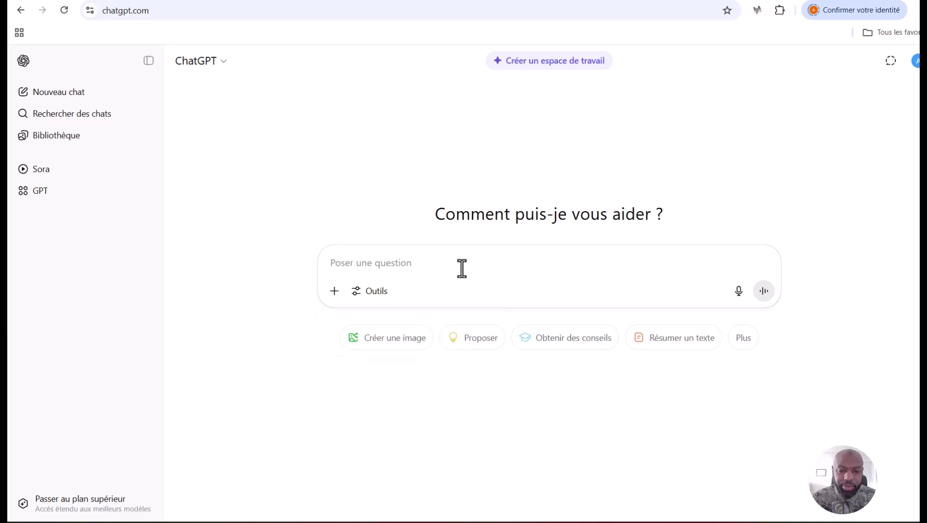
# Send the message "Bonjour" in the chat and check the list of tools available for prompts.
pyautogui.click(364, 271)
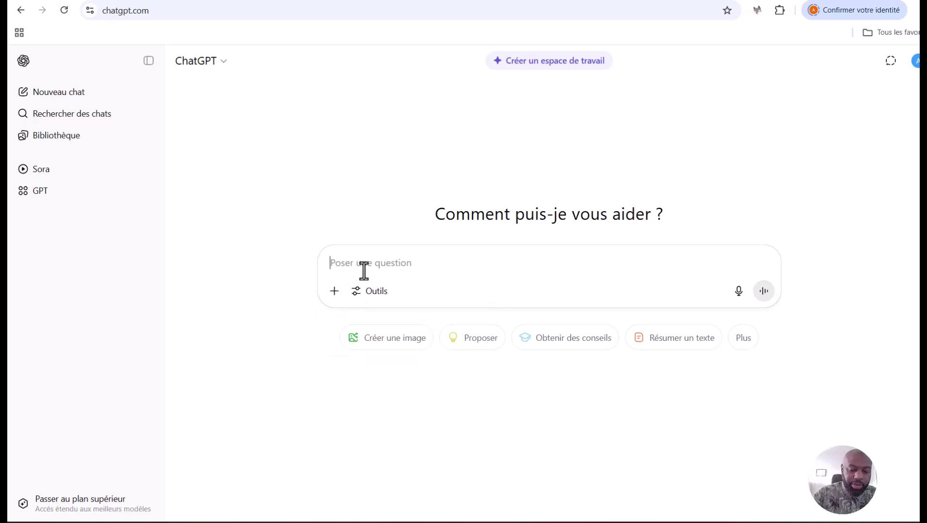
pyautogui.write('Bonjour')
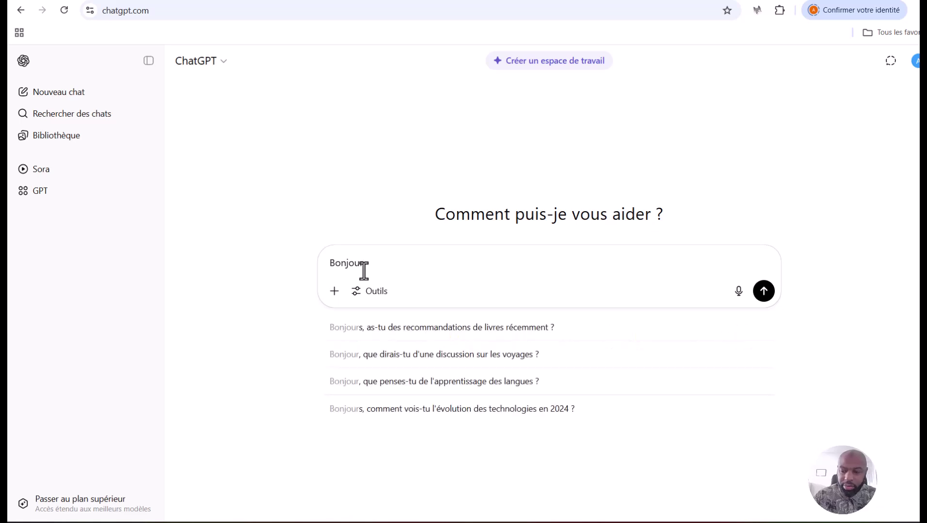
pyautogui.press('Return')
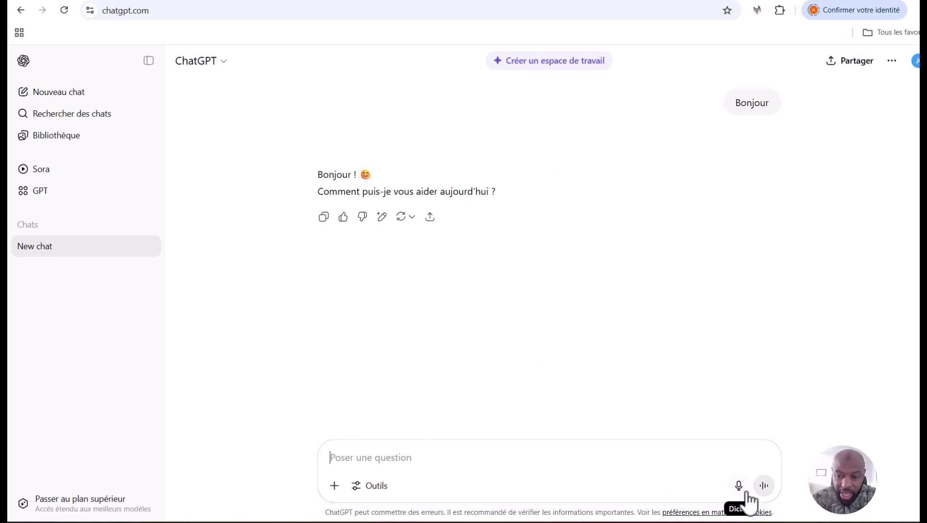
pyautogui.click(380, 489)
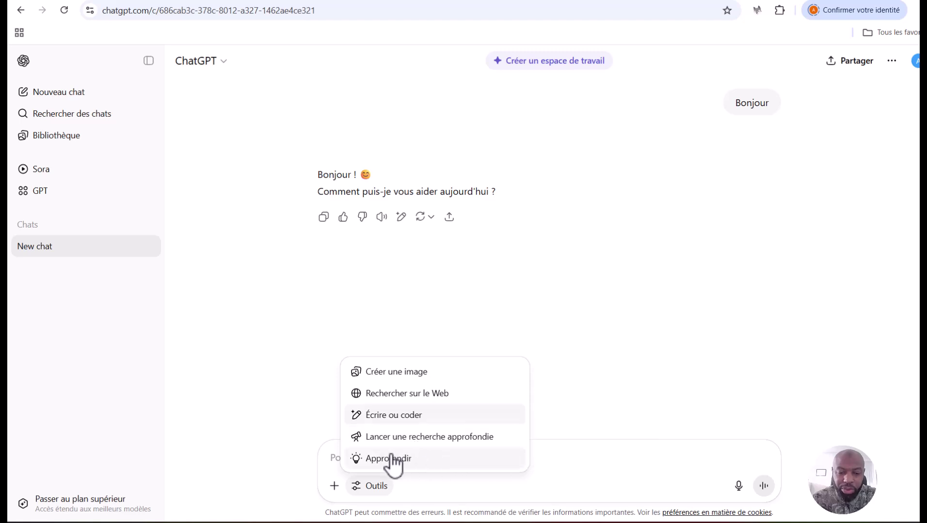
pyautogui.click(589, 343)
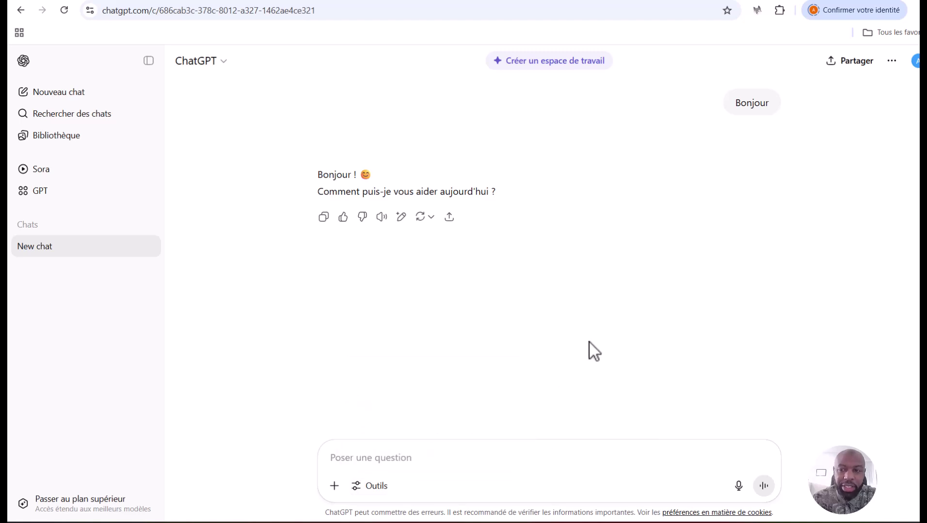
# Dictate a message by voice, allowing microphone access while visiting the site, and accept the transcription.
pyautogui.click(740, 488)
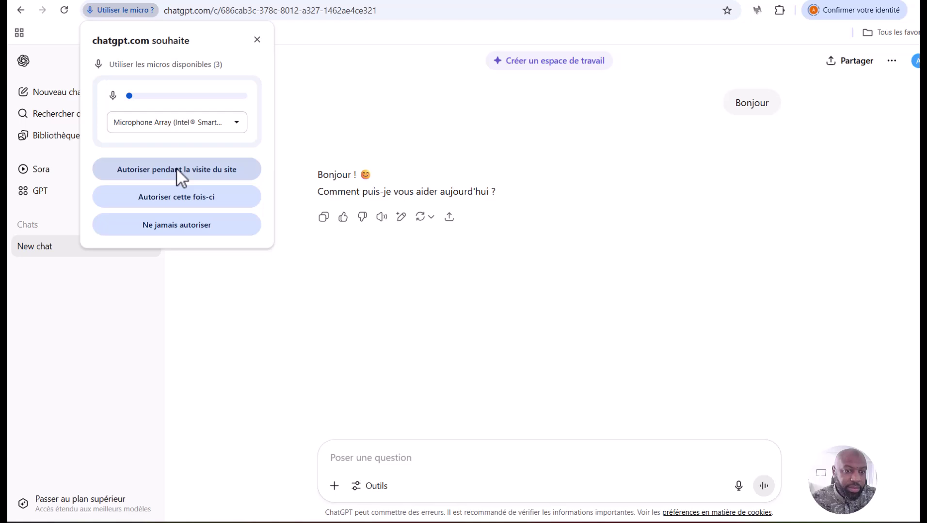
pyautogui.click(177, 169)
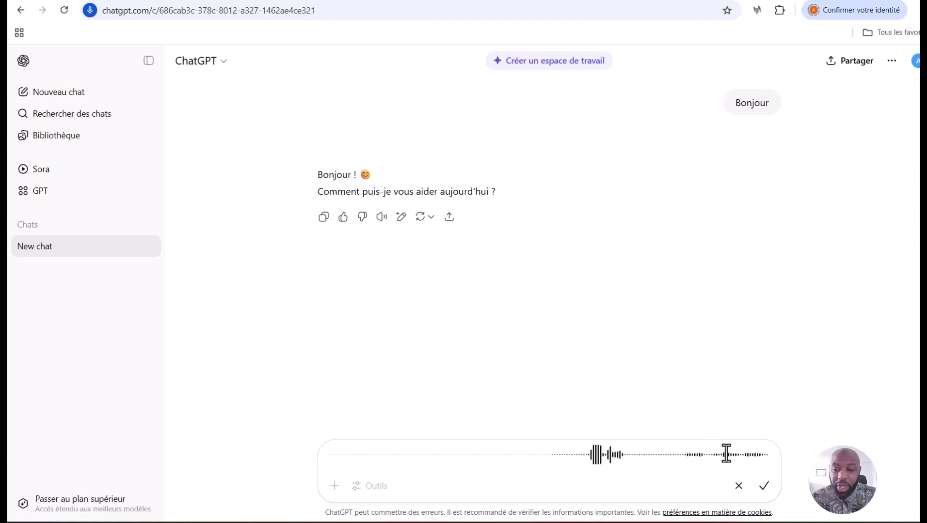
pyautogui.click(764, 486)
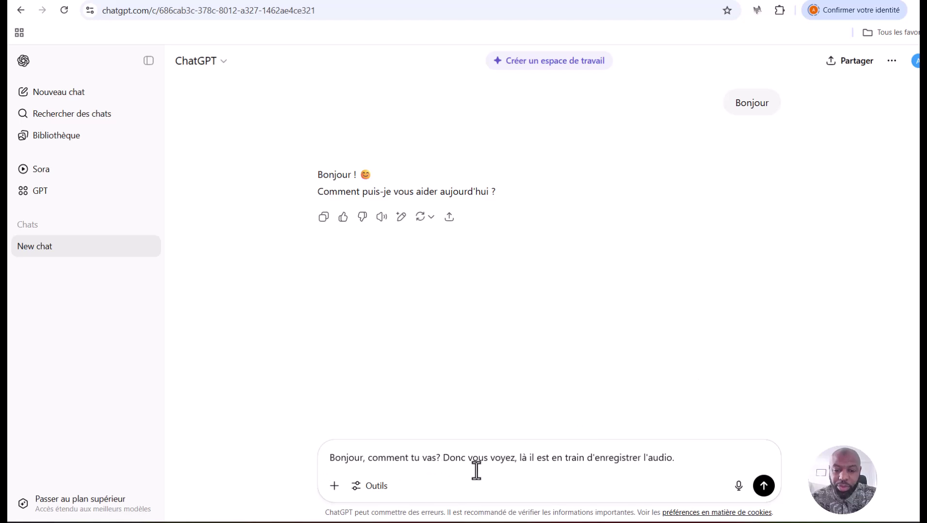
# Shorten the dictated message to "Bonjour, comment tu vas?" and send it.
pyautogui.moveTo(681, 466); pyautogui.dragTo(443, 460)
pyautogui.press('BackSpace')
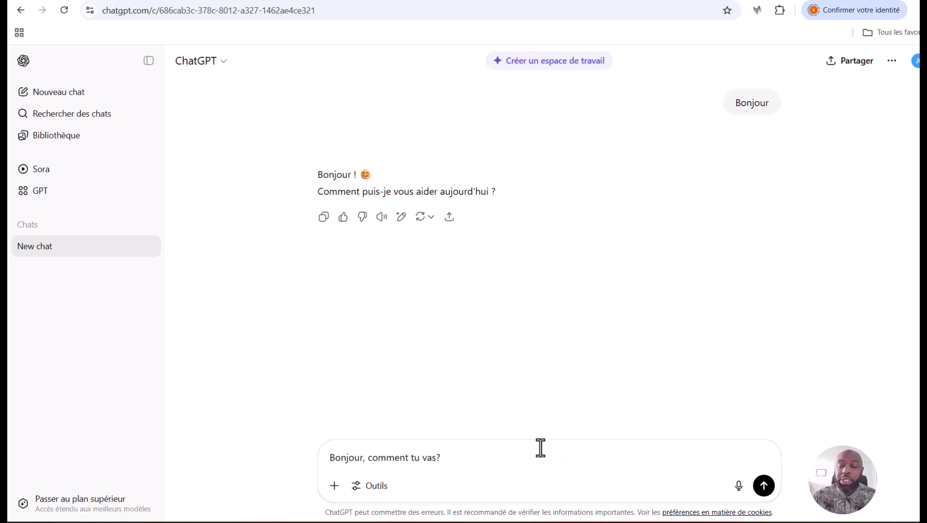
pyautogui.click(764, 486)
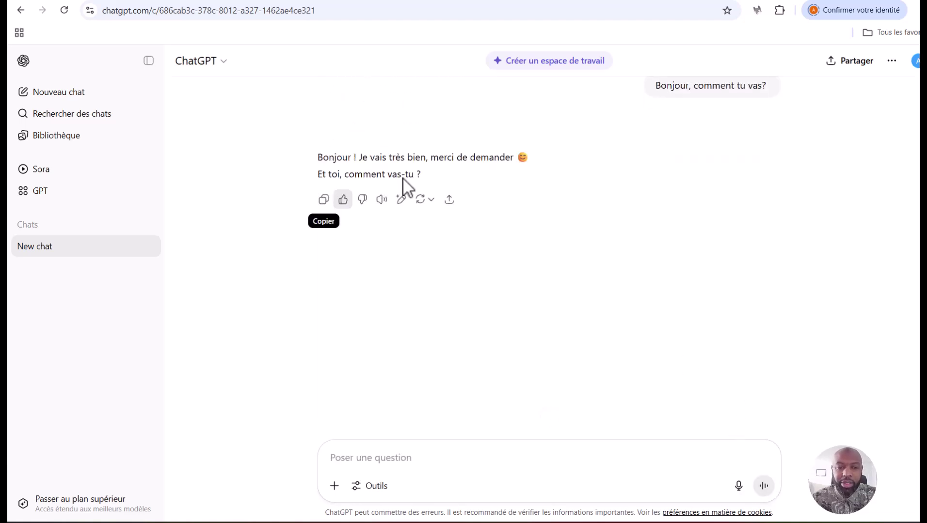
# Collapse and reopen the chat sidebar twice.
pyautogui.scroll(4, 622, 321)
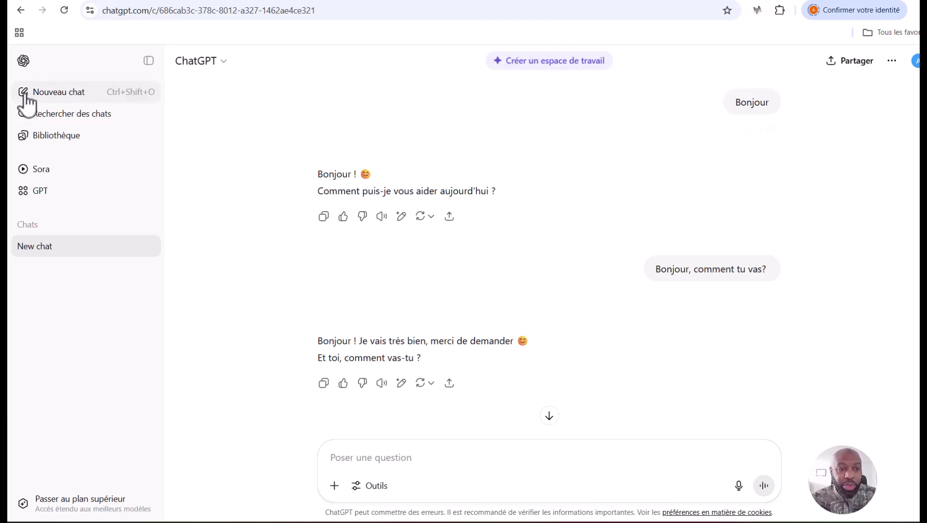
pyautogui.click(146, 63)
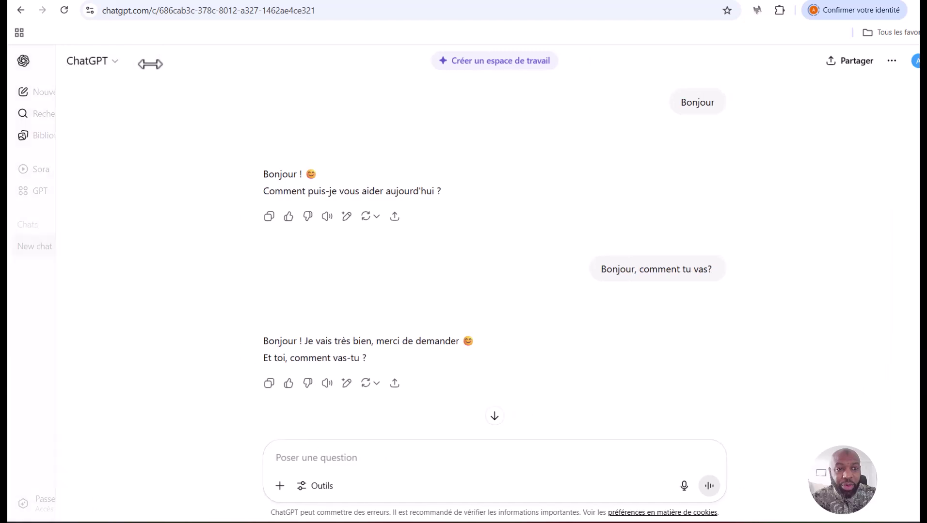
pyautogui.click(23, 63)
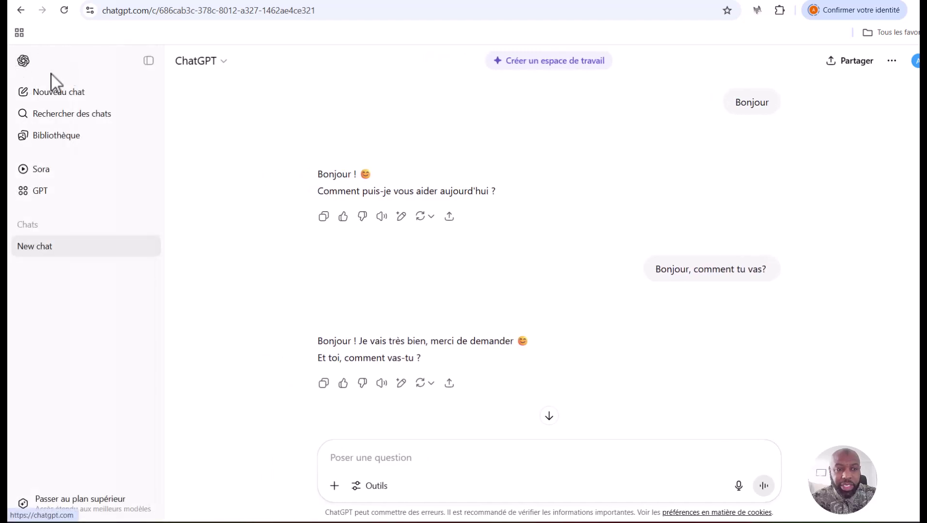
pyautogui.click(148, 64)
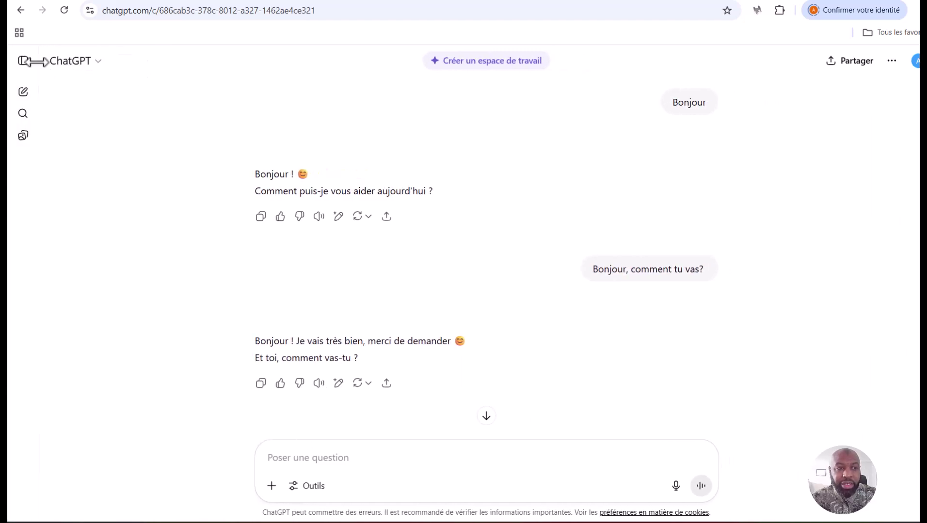
pyautogui.click(23, 61)
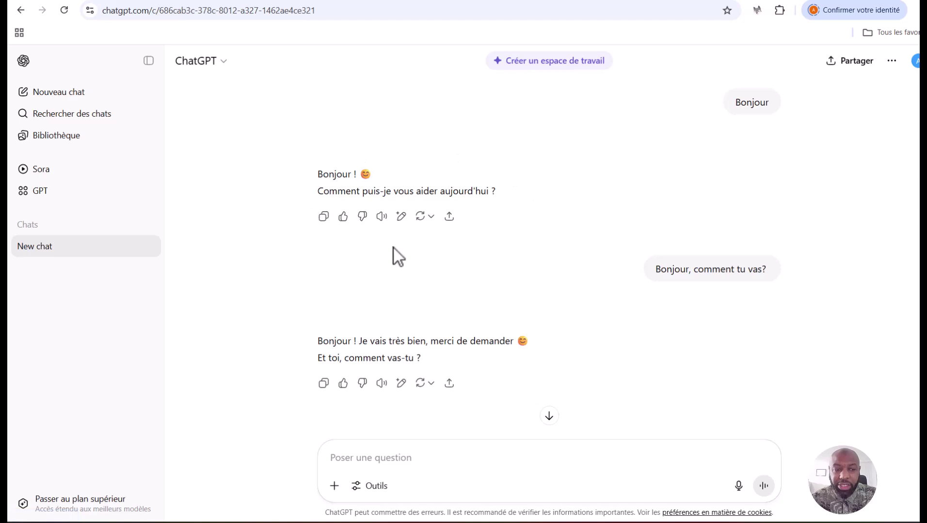
# Start a new chat and search the past chats for "chat".
pyautogui.click(58, 93)
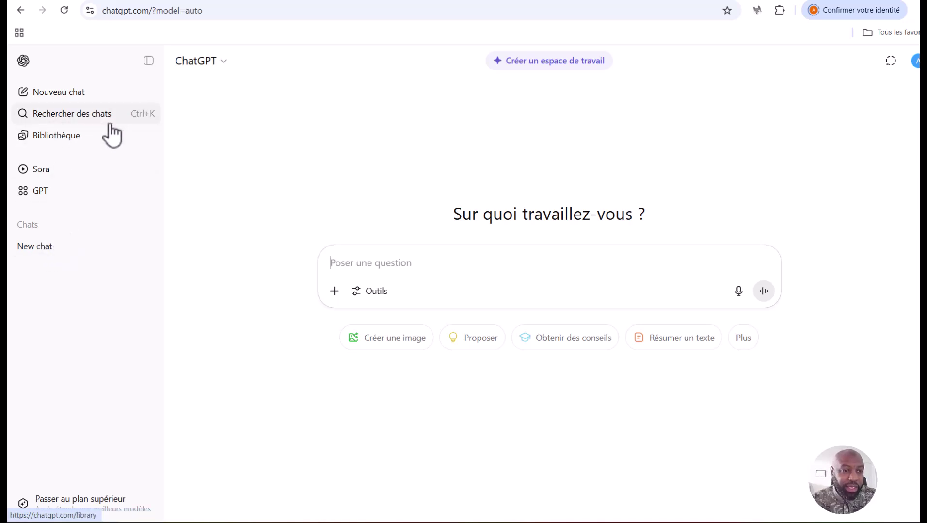
pyautogui.click(28, 117)
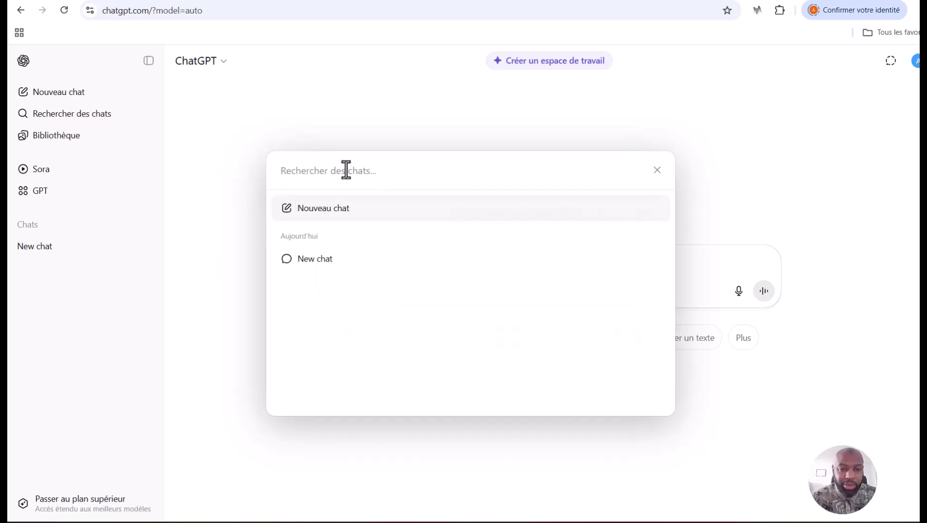
pyautogui.write('chat')
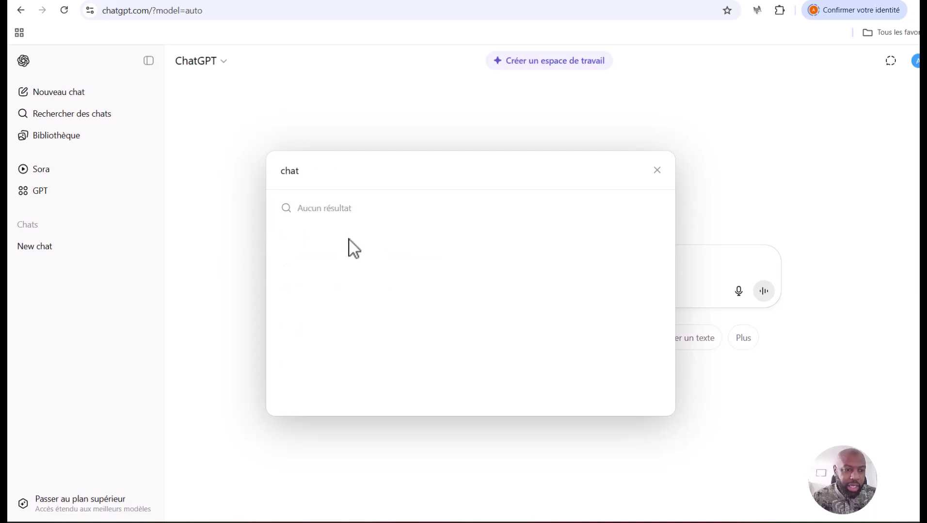
# Replace the chat search term with "bonjour", then close the search.
pyautogui.press('BackSpace')
pyautogui.press('BackSpace')
pyautogui.press('BackSpace')
pyautogui.press('BackSpace')
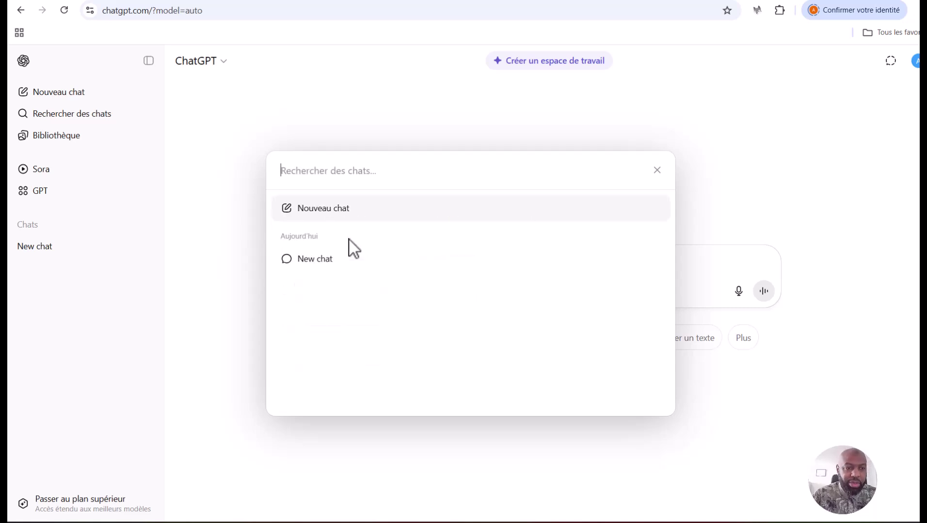
pyautogui.write('bonjour')
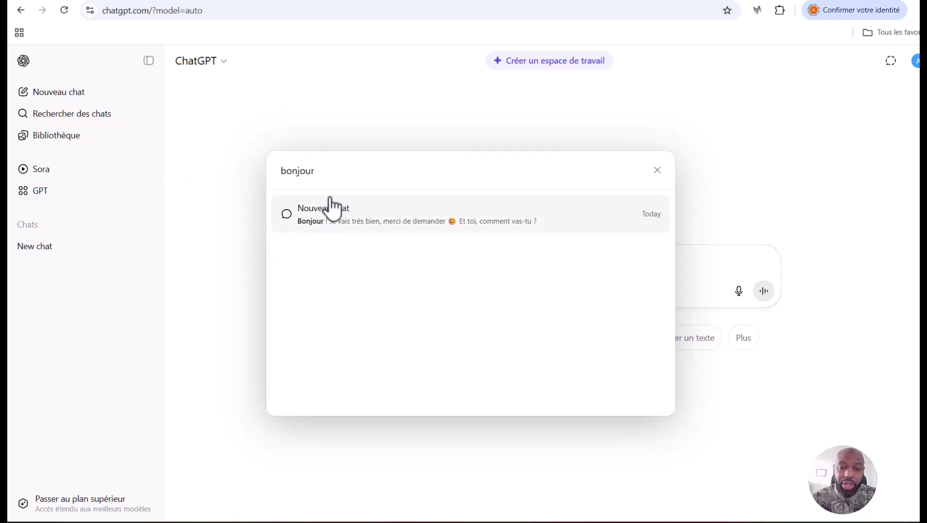
pyautogui.click(657, 171)
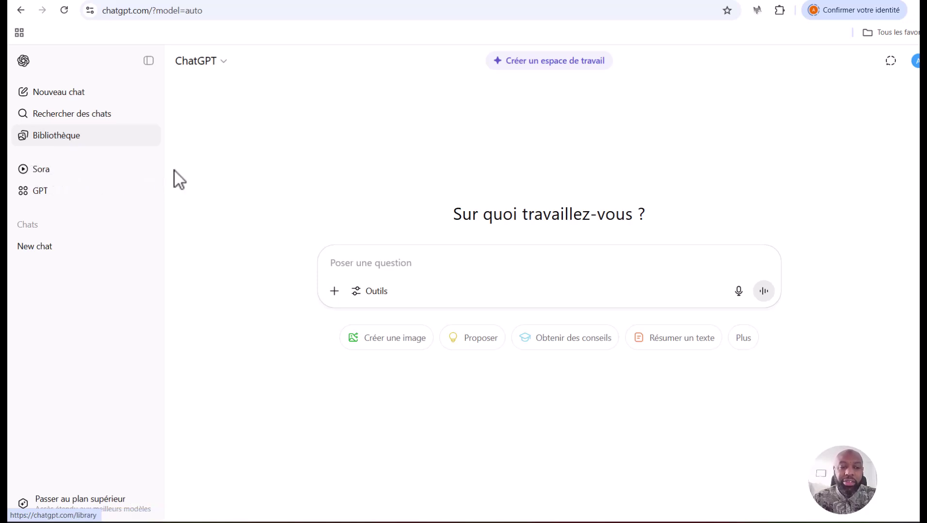
# View the image library and visit Sora's Explore page, dismissing the translation offer and the welcome message.
pyautogui.click(148, 180)
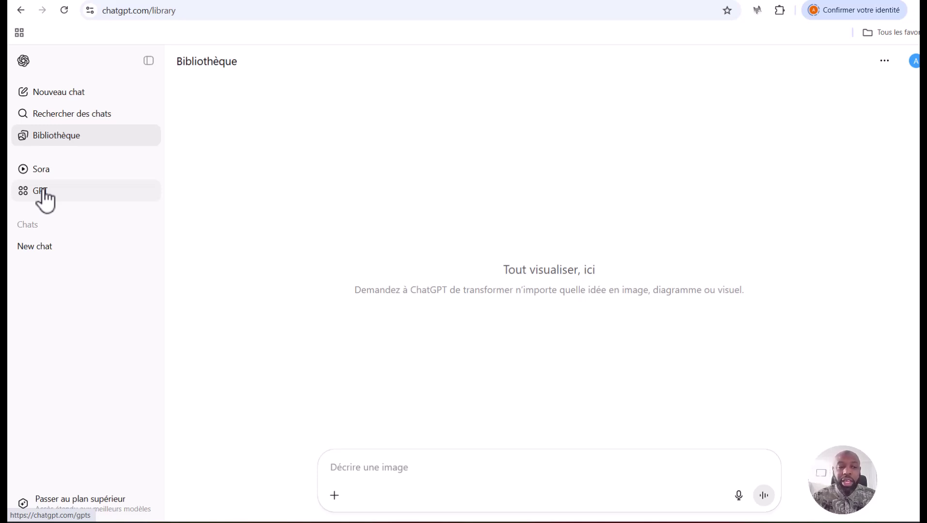
pyautogui.click(409, 0)
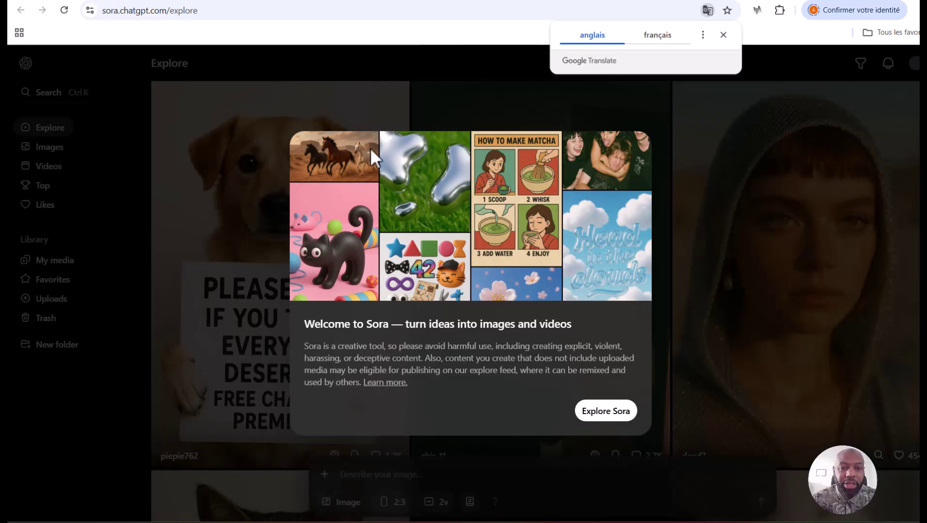
pyautogui.click(723, 35)
pyautogui.click(600, 417)
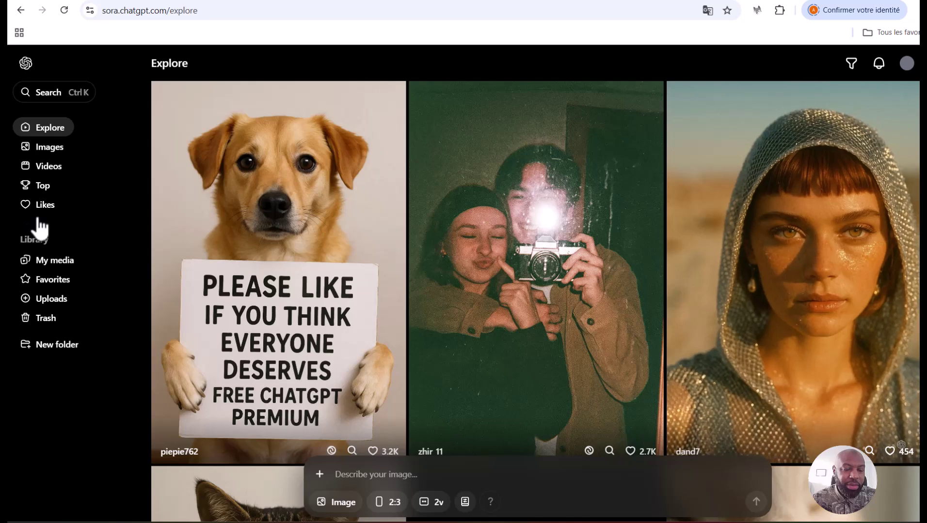
# Return to ChatGPT and review the price and features of the Team plan for businesses in the upgrade offers.
pyautogui.click(271, 1)
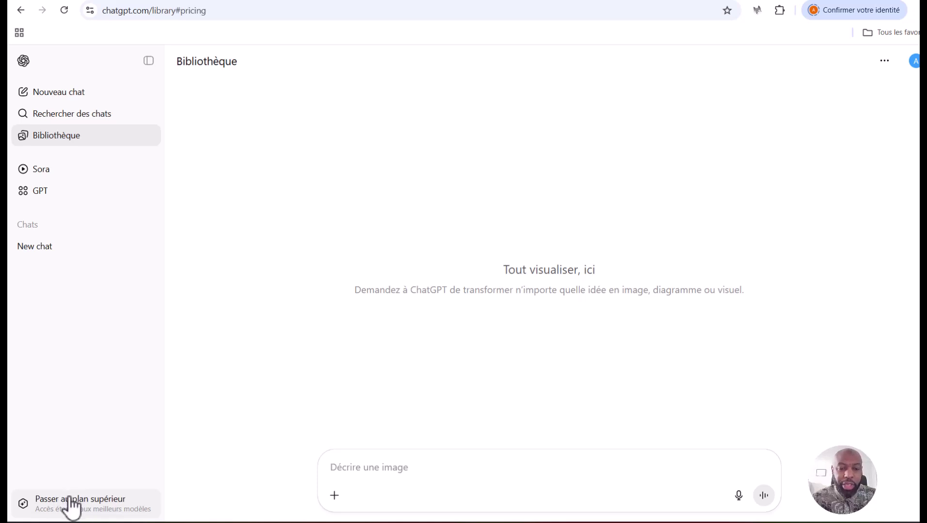
pyautogui.click(70, 499)
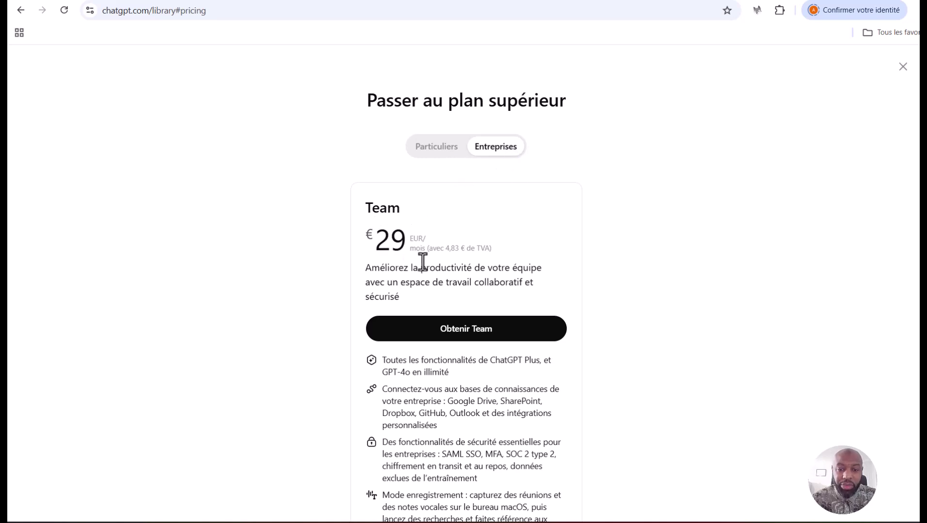
pyautogui.scroll(-4, 430, 263)
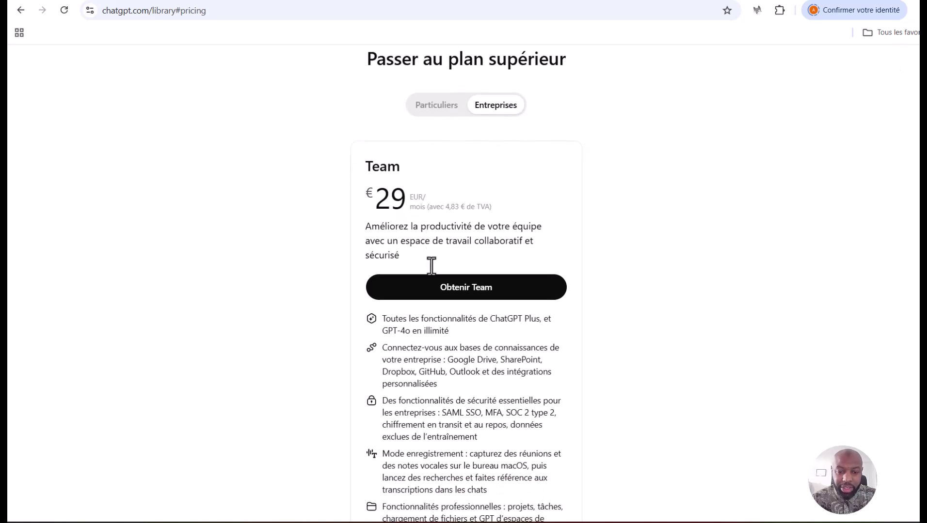
pyautogui.scroll(2, 432, 266)
pyautogui.scroll(-2, 436, 268)
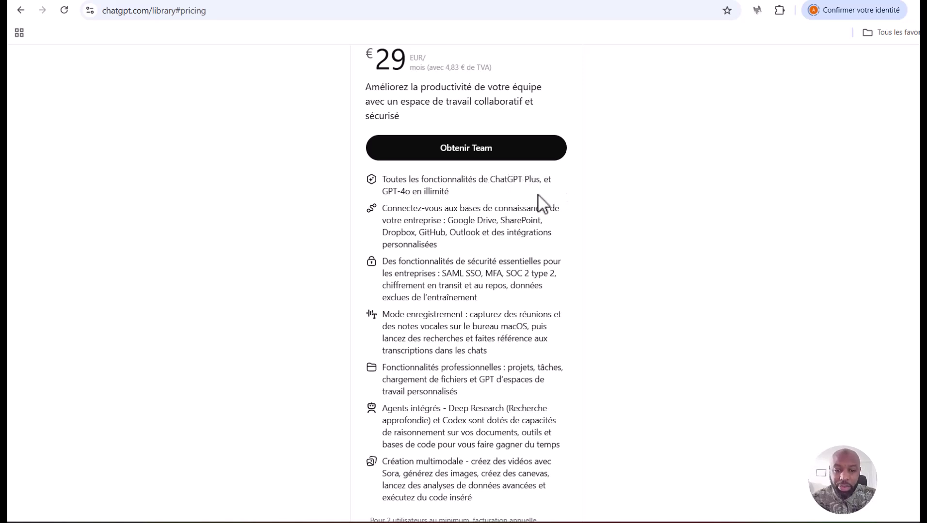
pyautogui.scroll(1, 436, 181)
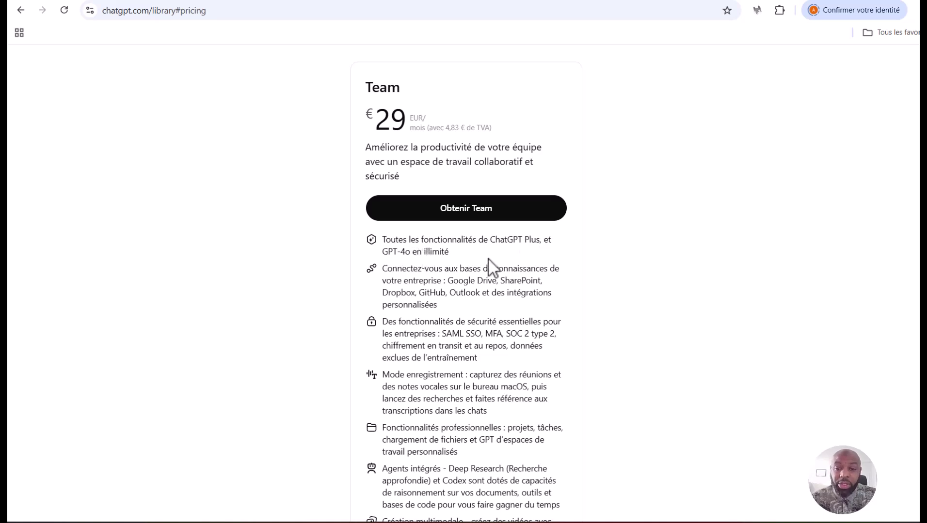
pyautogui.scroll(2, 442, 216)
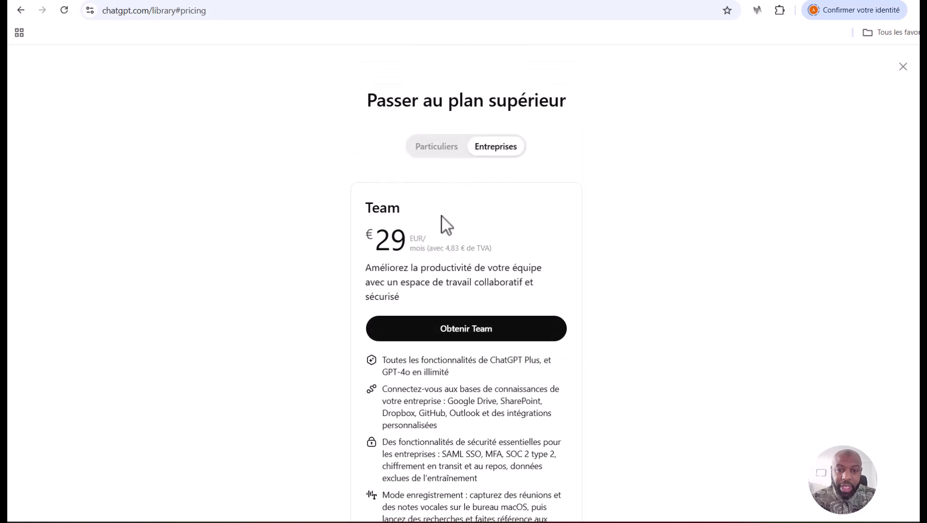
# Switch the upgrade offers to the individual plans and examine the free plan's features, including its GPT-4o mini and o4-mini access.
pyautogui.click(434, 153)
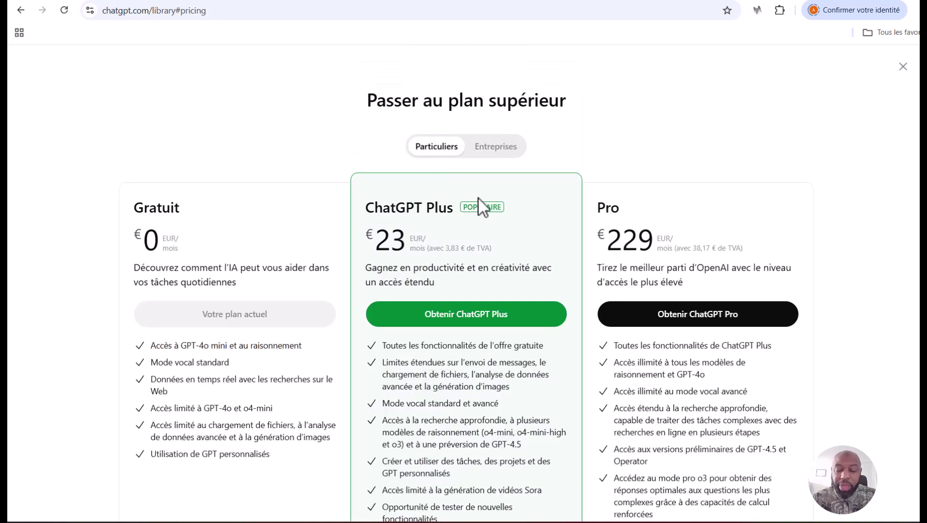
pyautogui.scroll(-1, 114, 119)
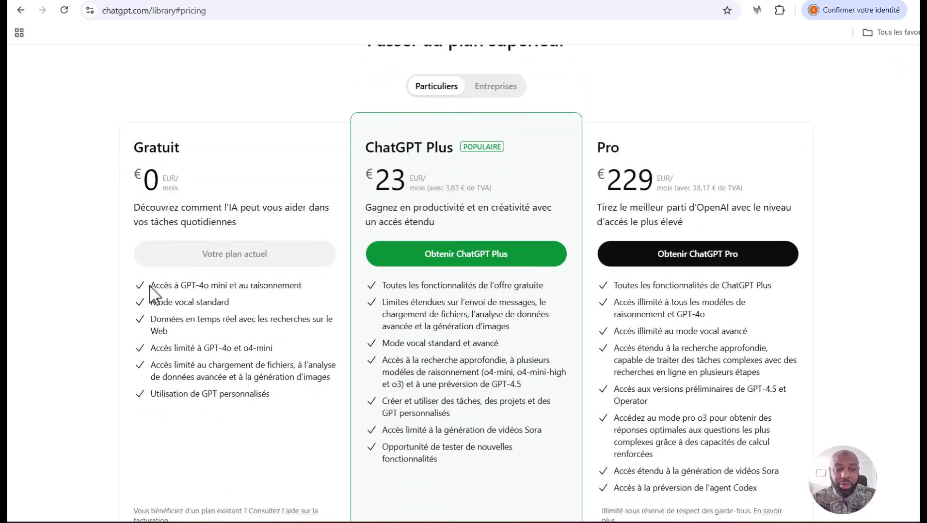
pyautogui.moveTo(151, 287); pyautogui.dragTo(229, 290)
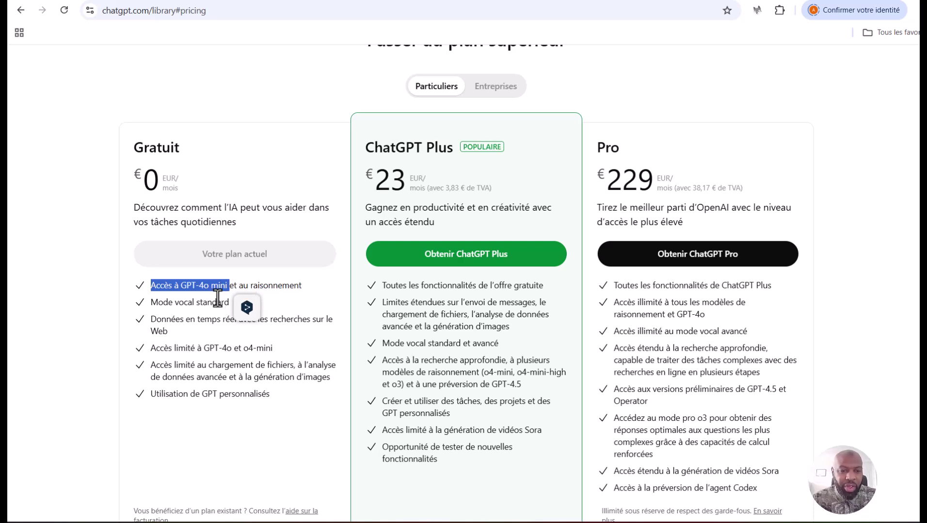
pyautogui.click(254, 285)
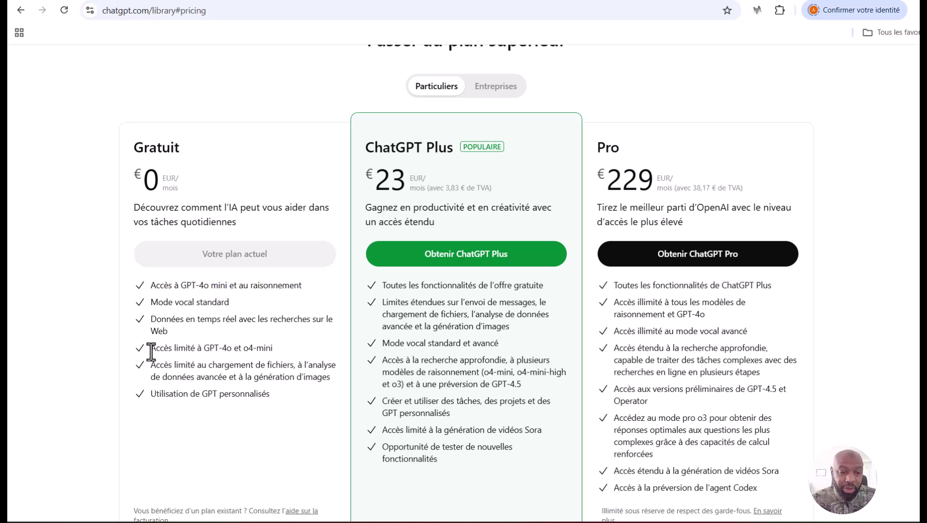
pyautogui.moveTo(151, 350); pyautogui.dragTo(270, 353)
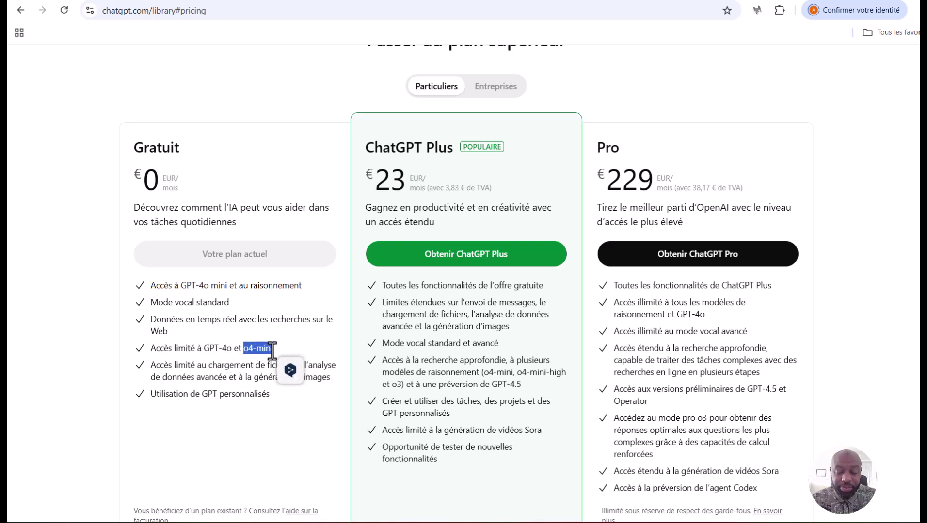
pyautogui.click(247, 385)
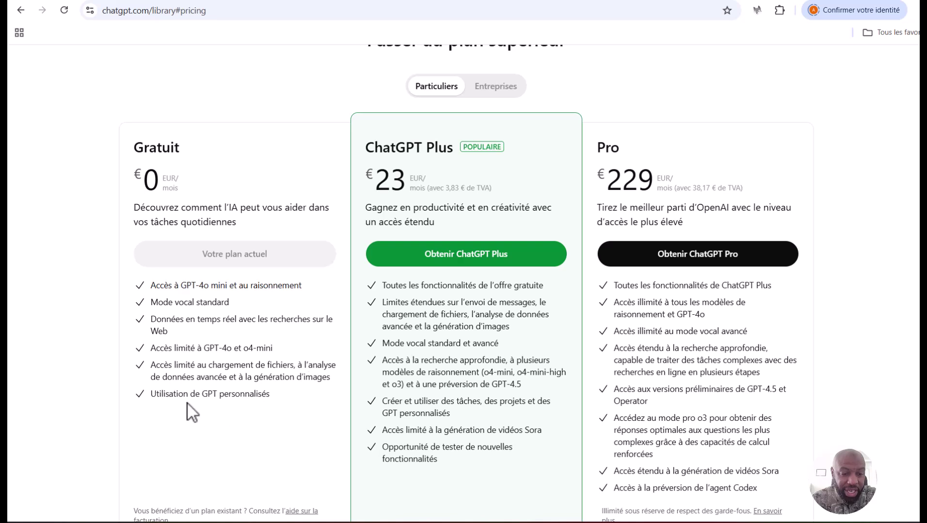
# Examine the ChatGPT Plus plan's features, including the voice modes, the reasoning models, the GPT-4.5 preview and Sora video generation.
pyautogui.scroll(-1, 430, 169)
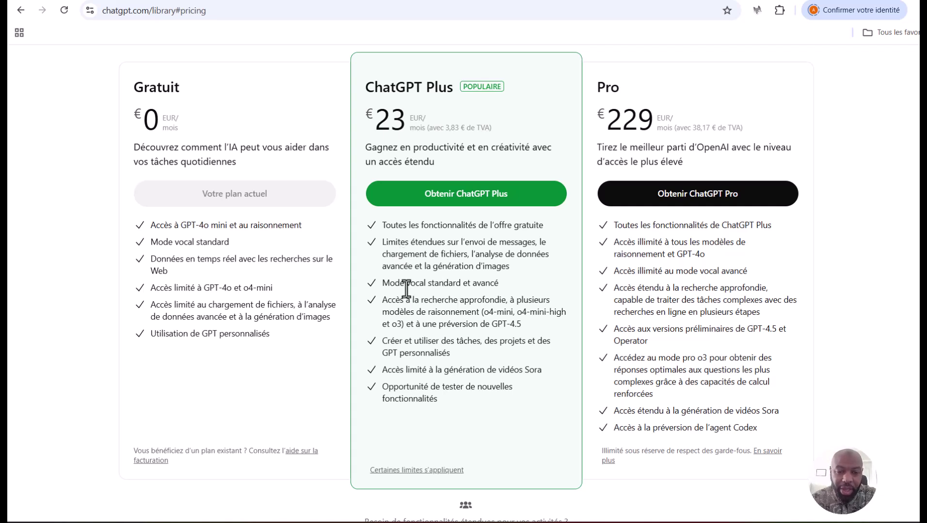
pyautogui.moveTo(376, 286); pyautogui.dragTo(529, 289)
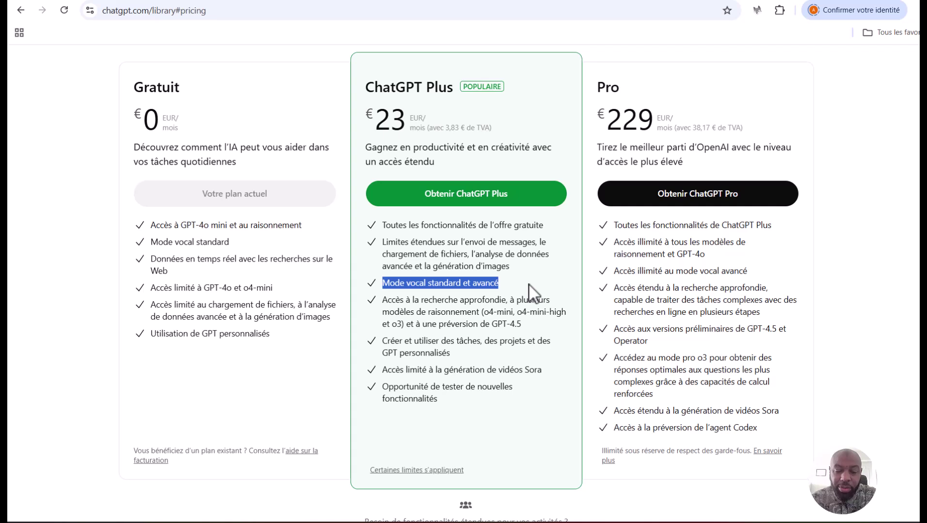
pyautogui.click(411, 303)
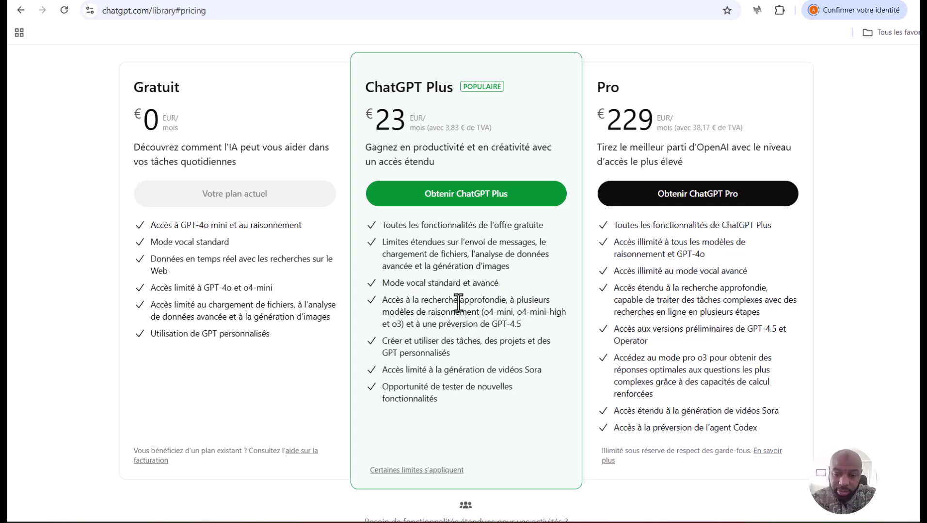
pyautogui.moveTo(489, 313); pyautogui.dragTo(522, 326)
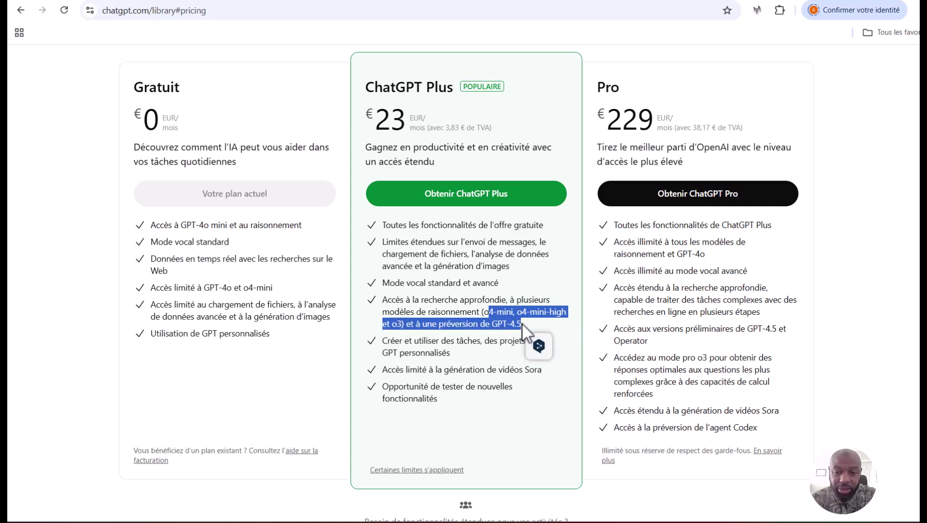
pyautogui.click(487, 326)
pyautogui.moveTo(488, 326); pyautogui.dragTo(521, 325)
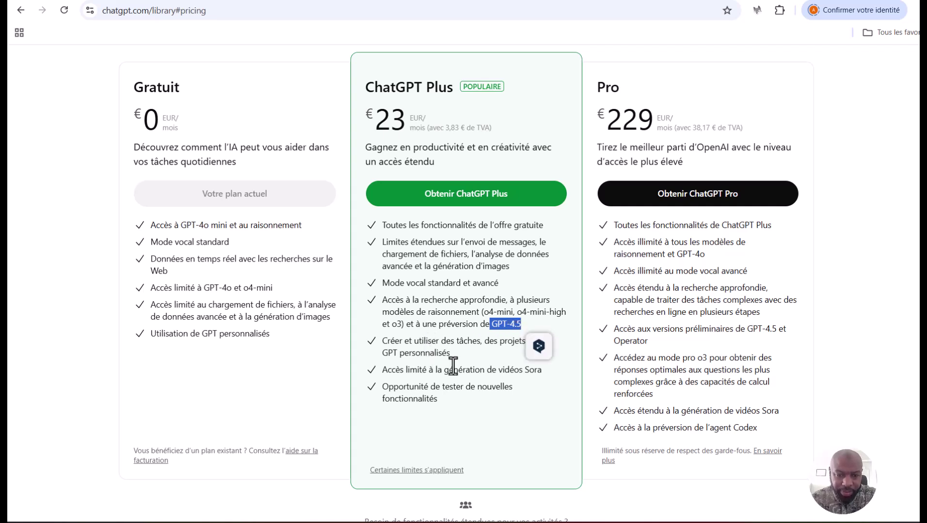
pyautogui.click(477, 359)
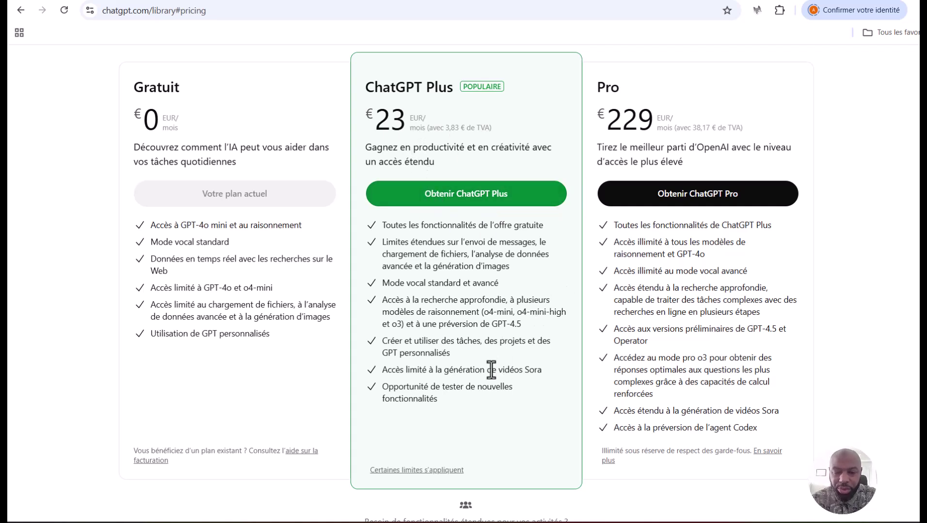
pyautogui.scroll(-1, 415, 360)
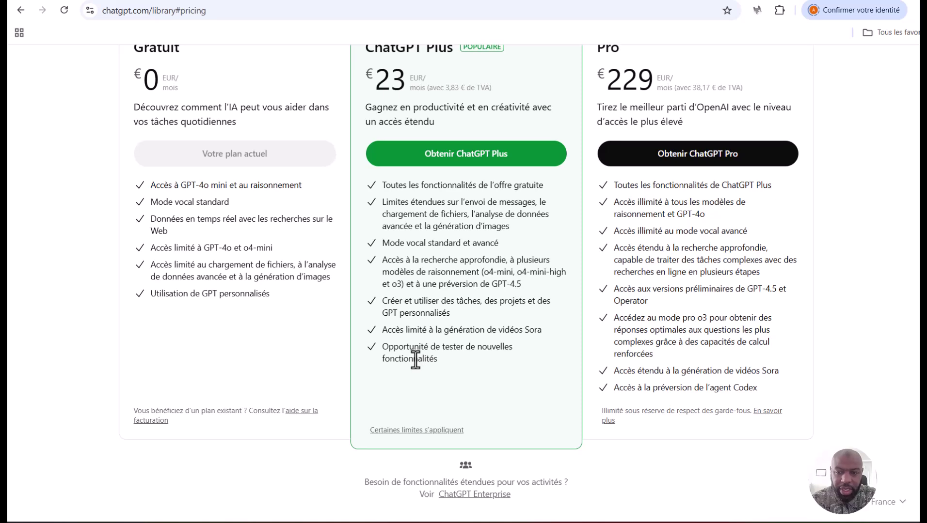
pyautogui.scroll(4, 421, 359)
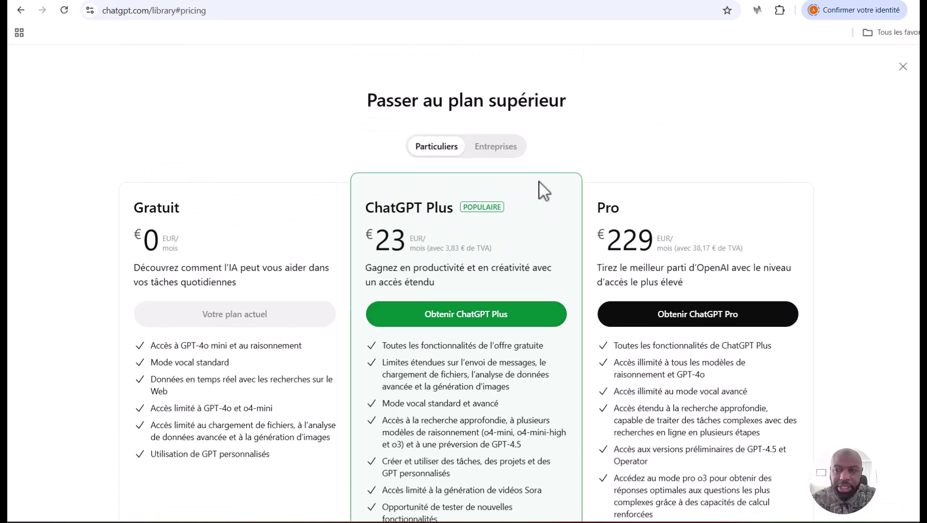
# Examine the Pro plan's features, including Operator, o3 pro mode and the Codex agent preview, then close the upgrade offers.
pyautogui.scroll(-3, 527, 190)
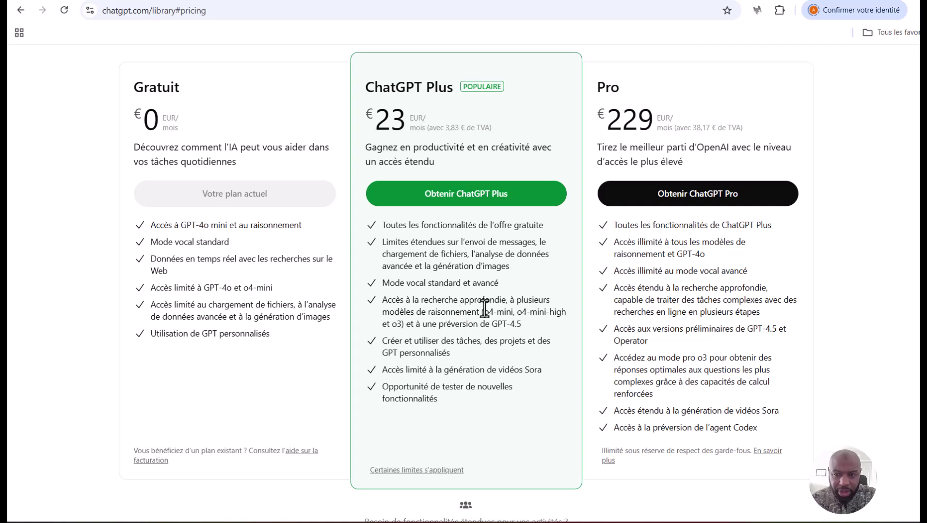
pyautogui.moveTo(637, 426); pyautogui.dragTo(755, 425)
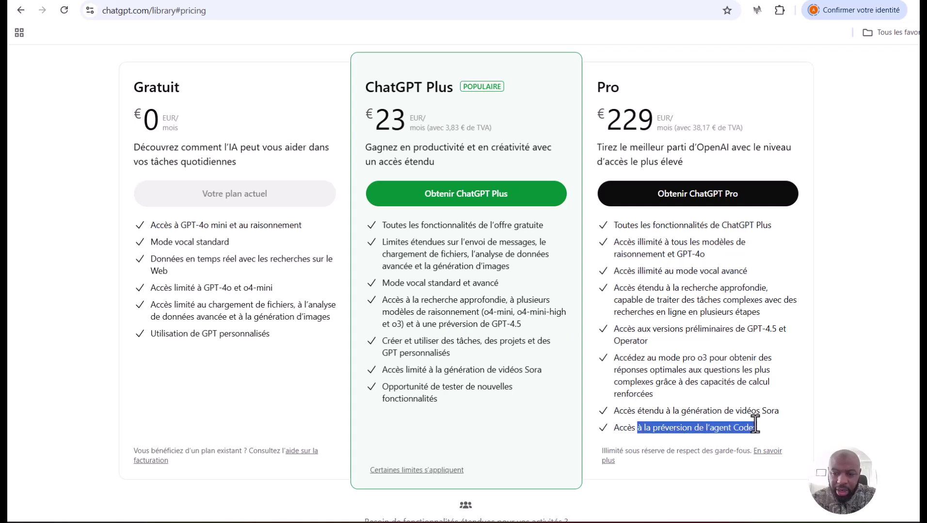
pyautogui.click(678, 413)
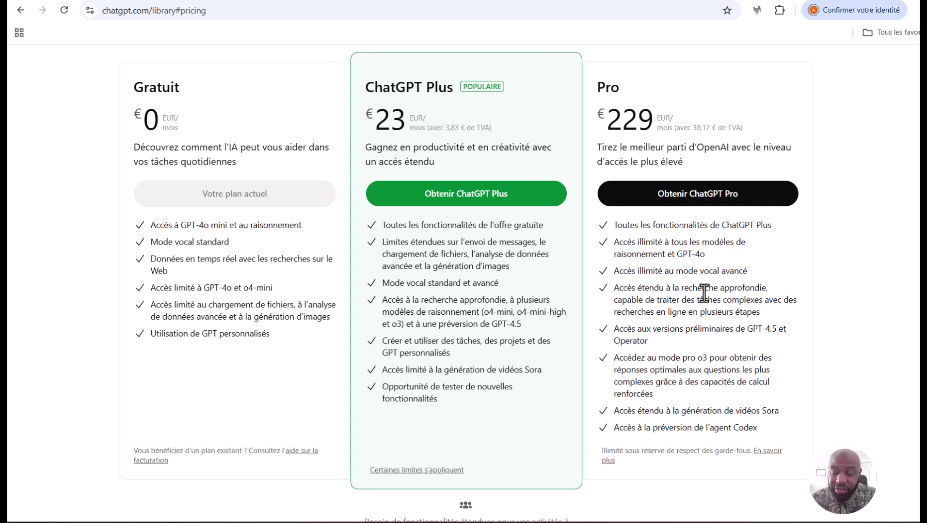
pyautogui.moveTo(625, 312); pyautogui.dragTo(709, 428)
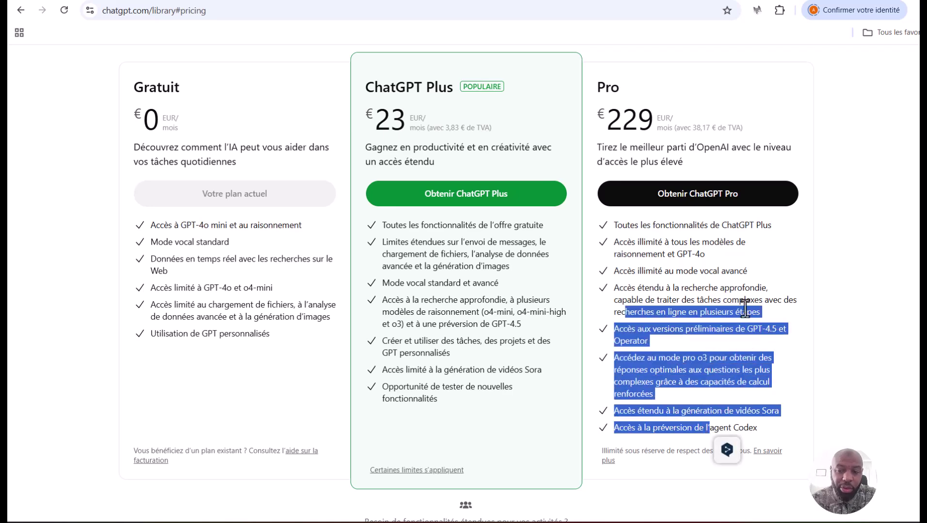
pyautogui.scroll(-1, 713, 278)
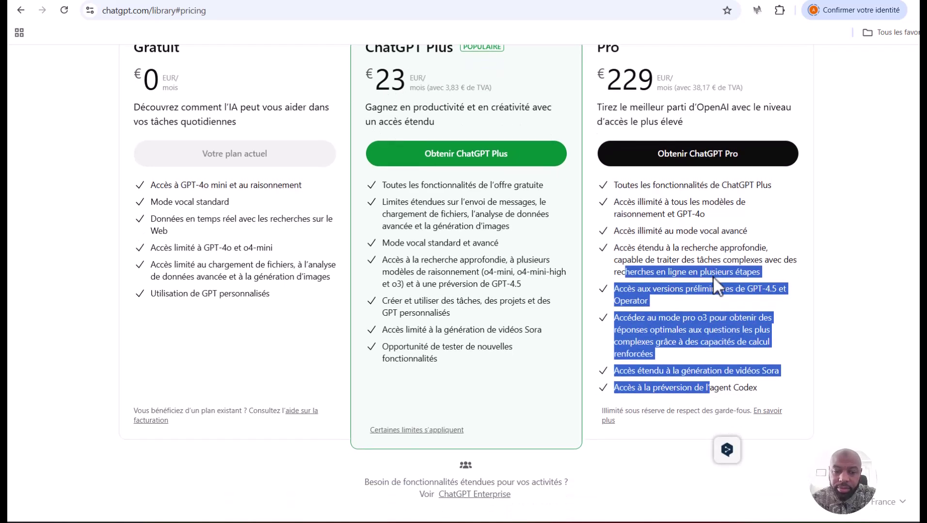
pyautogui.scroll(3, 715, 280)
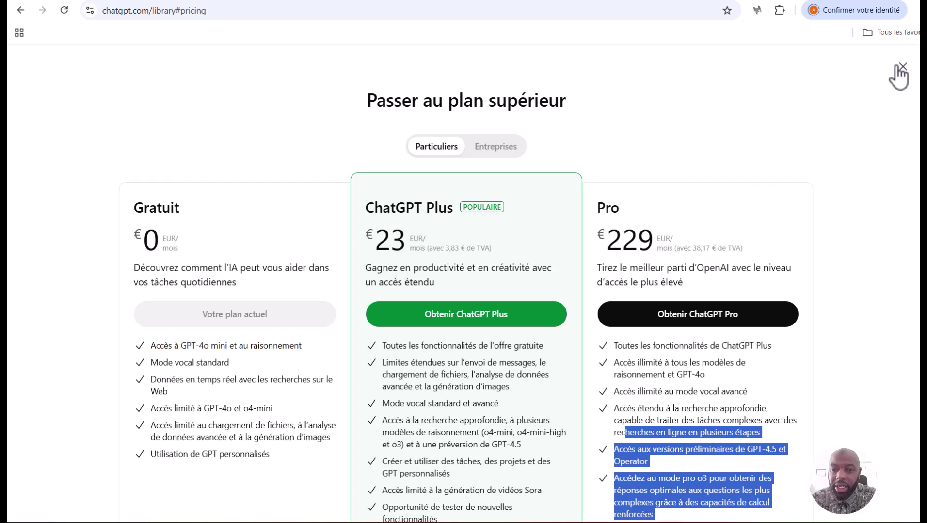
pyautogui.click(902, 67)
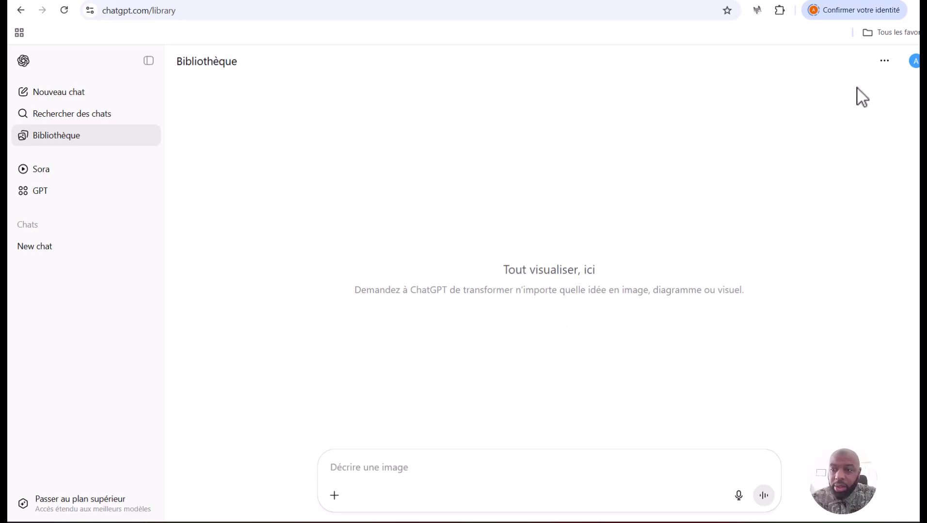
# Look at the library's extra options, then open the form for customizing ChatGPT.
pyautogui.click(885, 61)
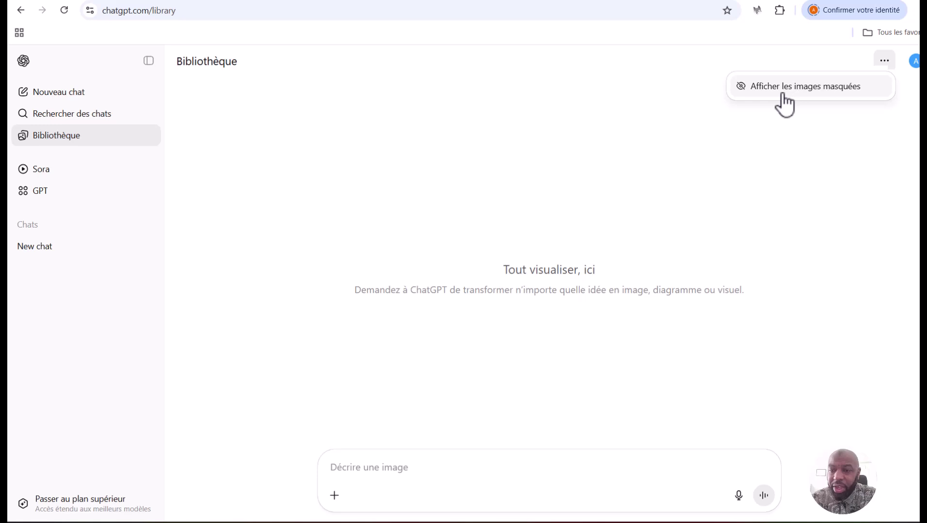
pyautogui.click(914, 61)
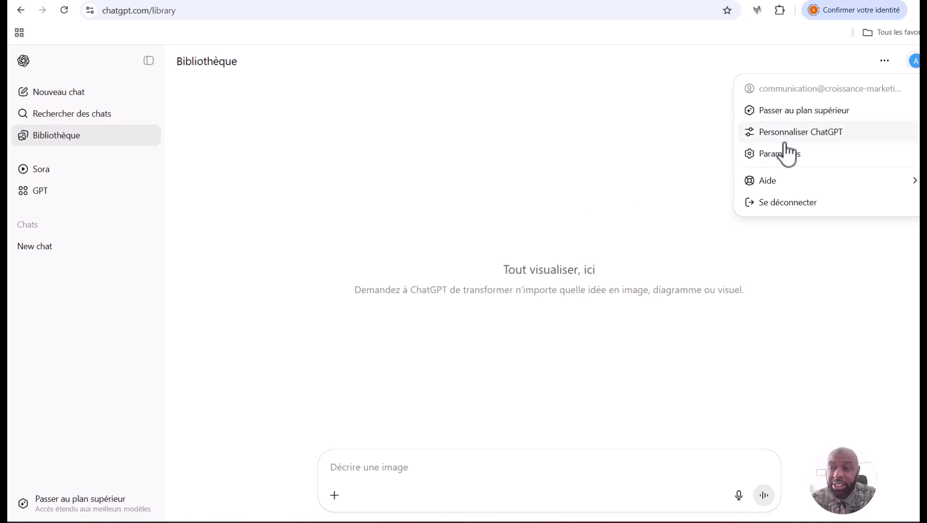
pyautogui.click(835, 137)
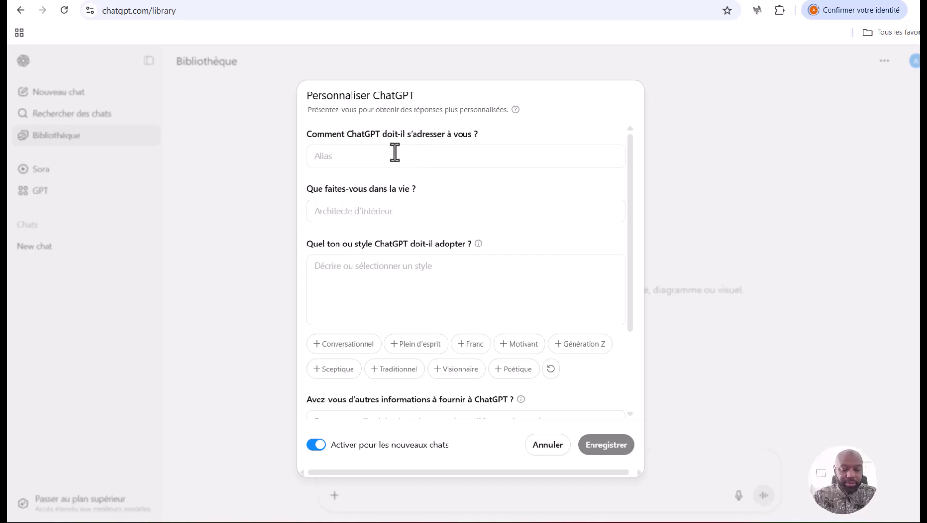
# Enter a first name for ChatGPT to use and set the occupation to "Marketeur".
pyautogui.write('AlexIngé')
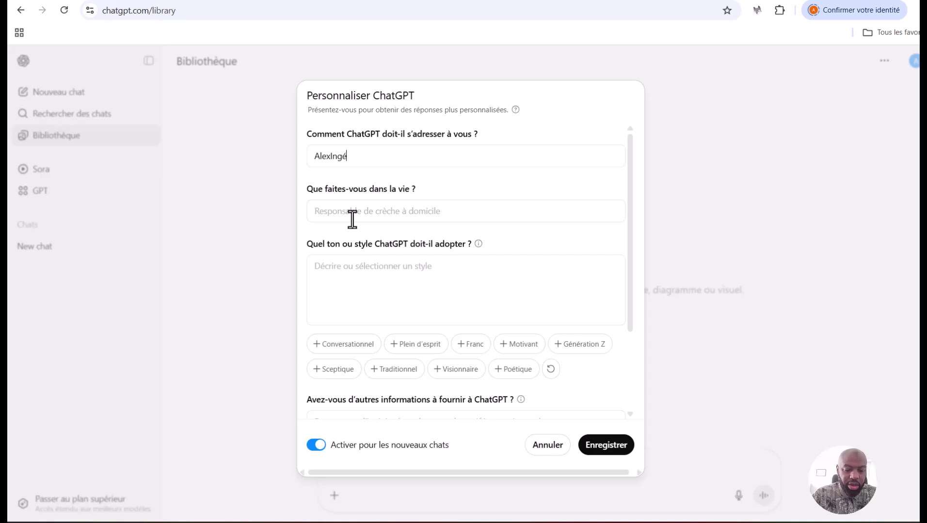
pyautogui.press('BackSpace')
pyautogui.press('BackSpace')
pyautogui.press('BackSpace')
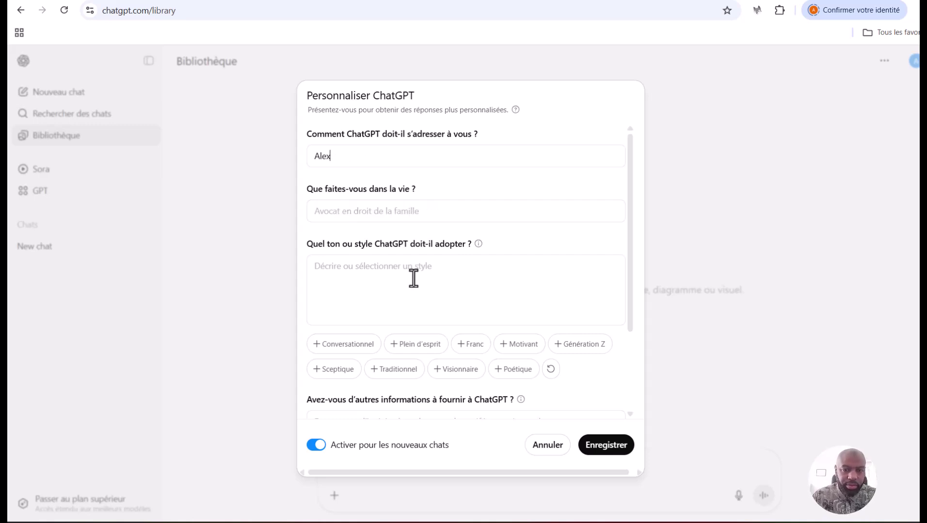
pyautogui.write('Marketeur')
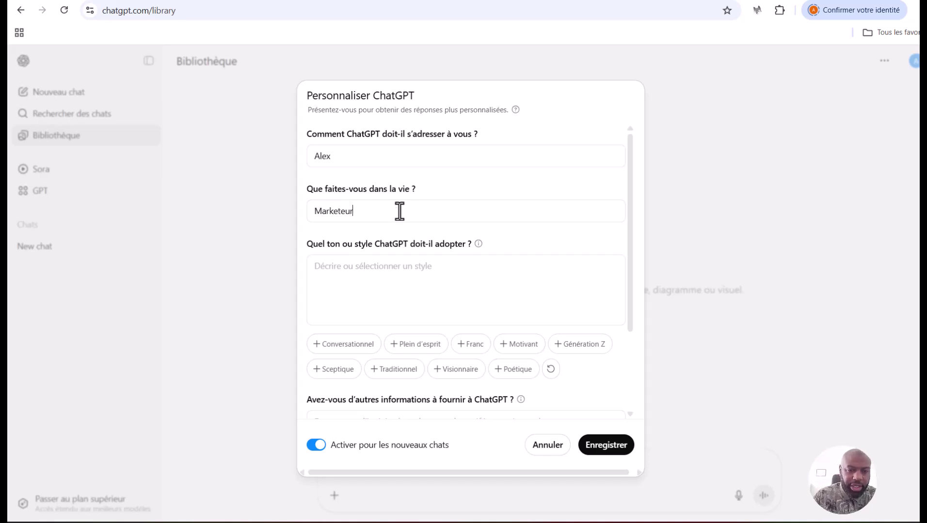
# Set the tone ChatGPT should adopt to "Friendly" and save the customization.
pyautogui.click(399, 281)
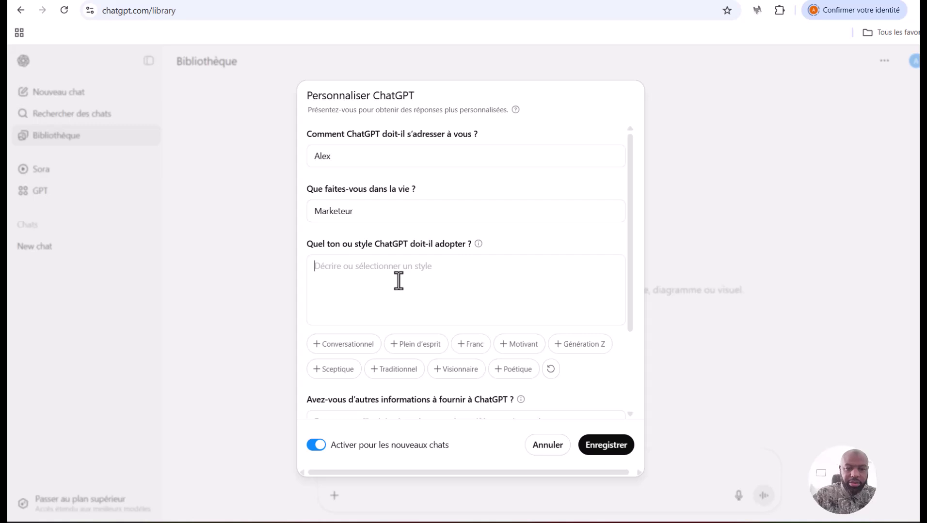
pyautogui.write('Friendly')
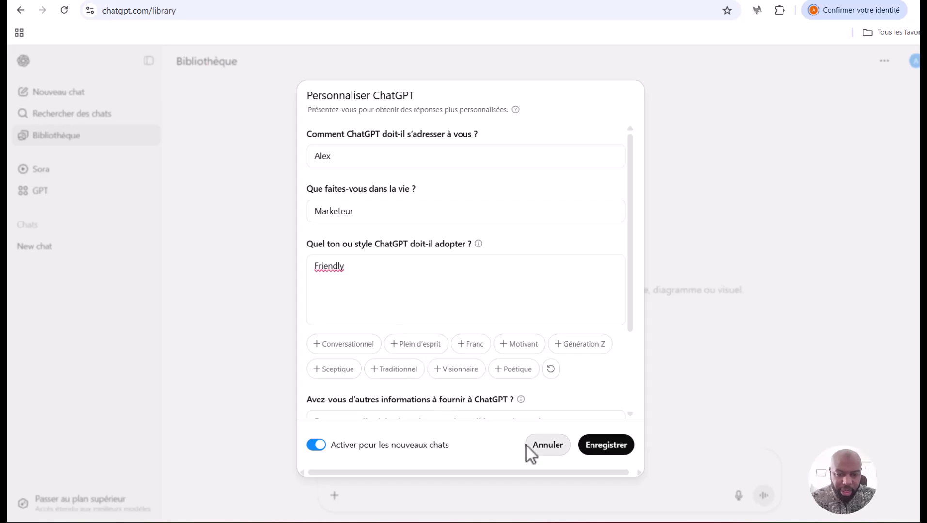
pyautogui.scroll(-3, 422, 393)
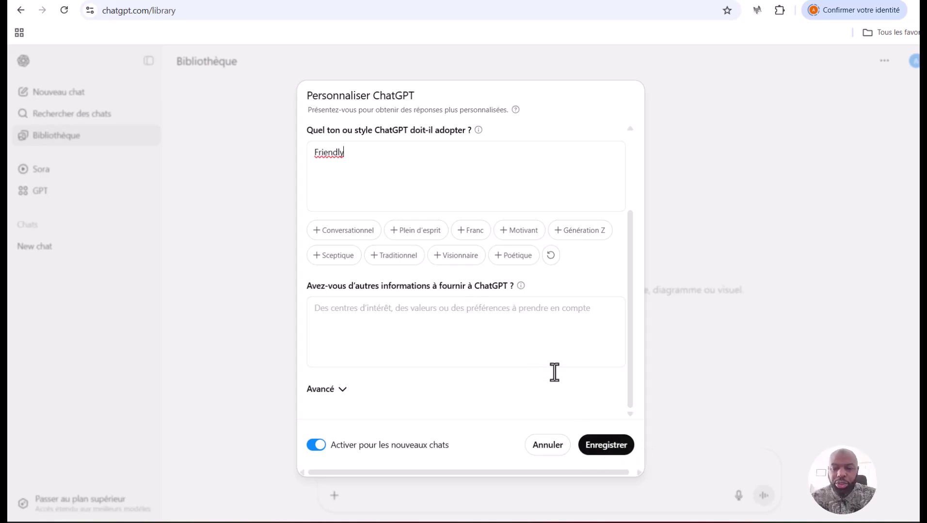
pyautogui.click(603, 446)
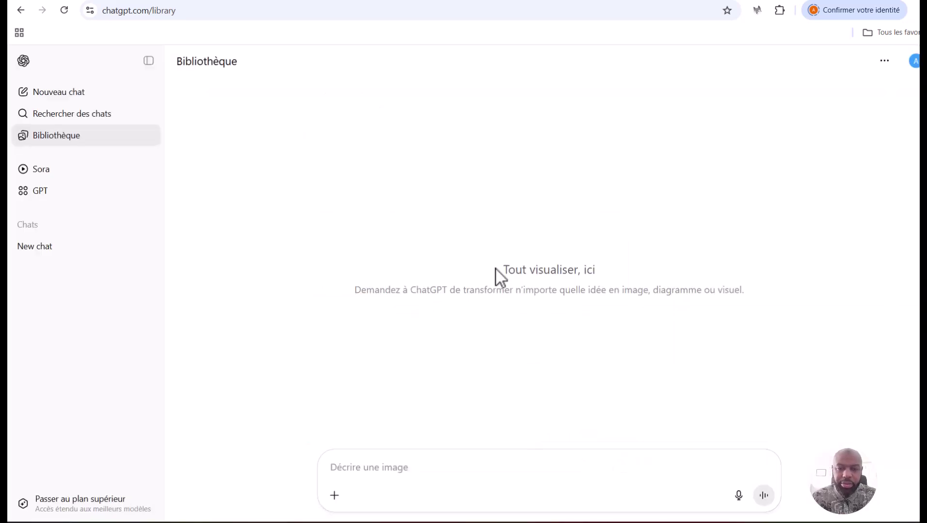
# Send the message "Bonjour" to test the personalized greeting.
pyautogui.write('Bonjour')
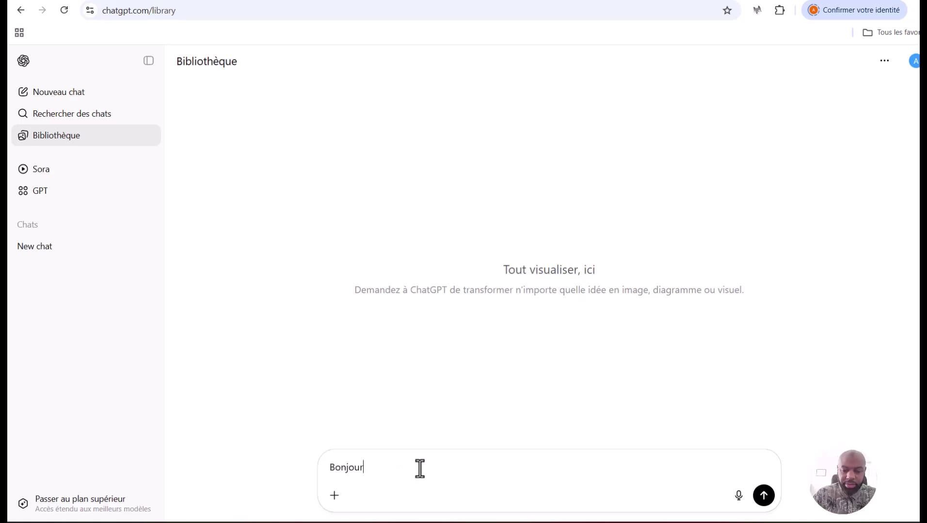
pyautogui.press('Return')
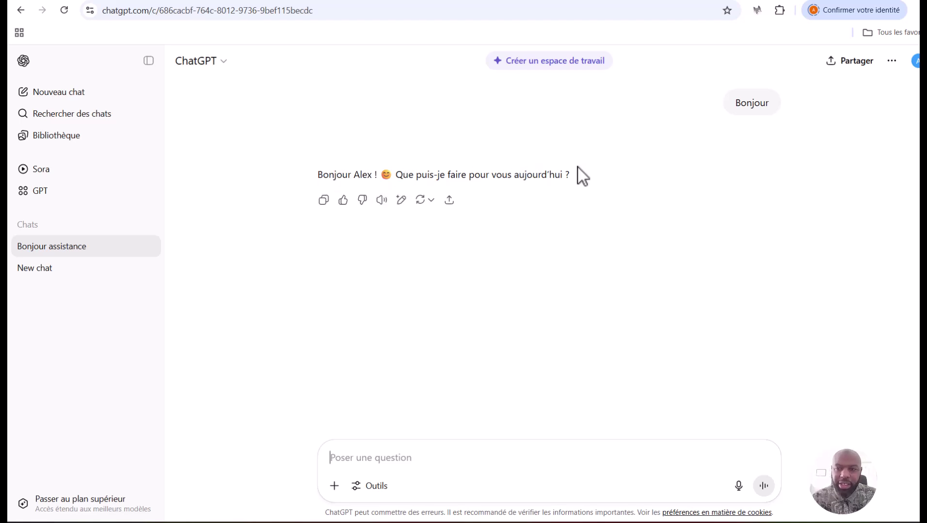
# Open the settings and set the theme to "Sombre" and the language to "français (France)".
pyautogui.click(914, 61)
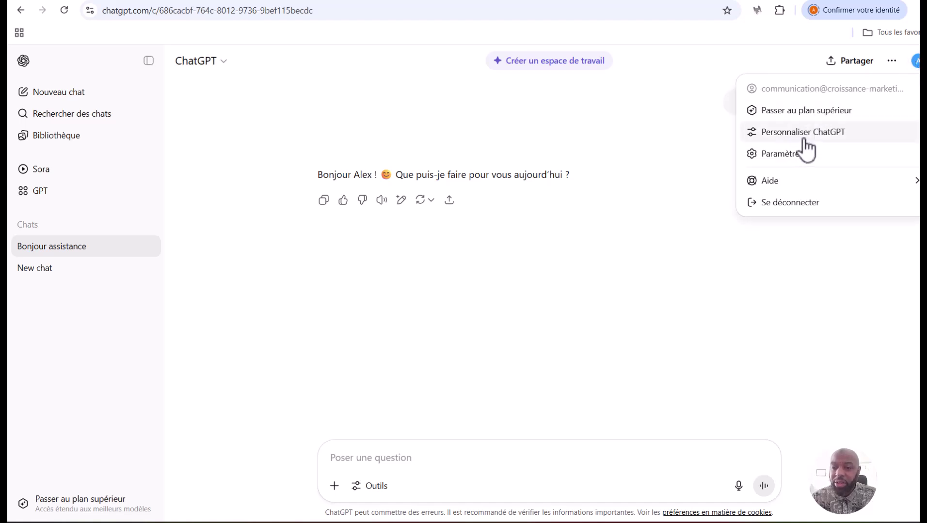
pyautogui.click(773, 163)
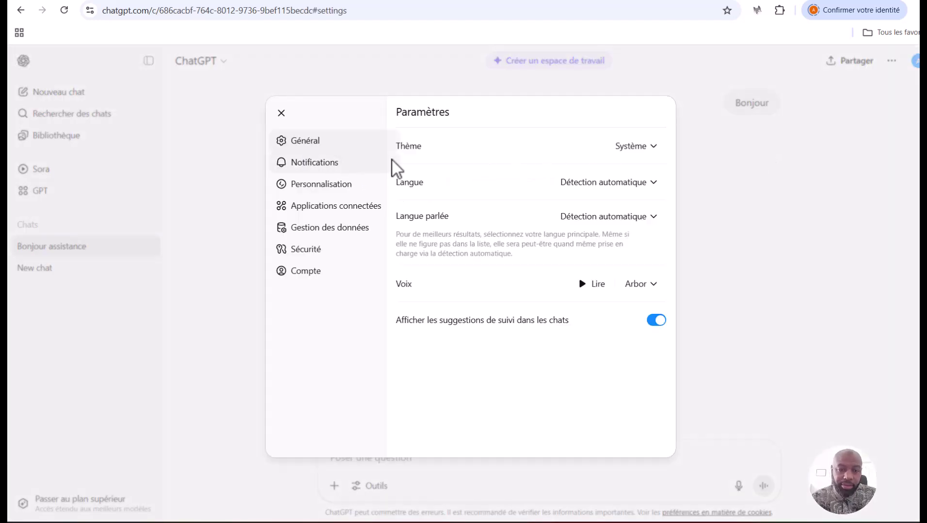
pyautogui.click(652, 150)
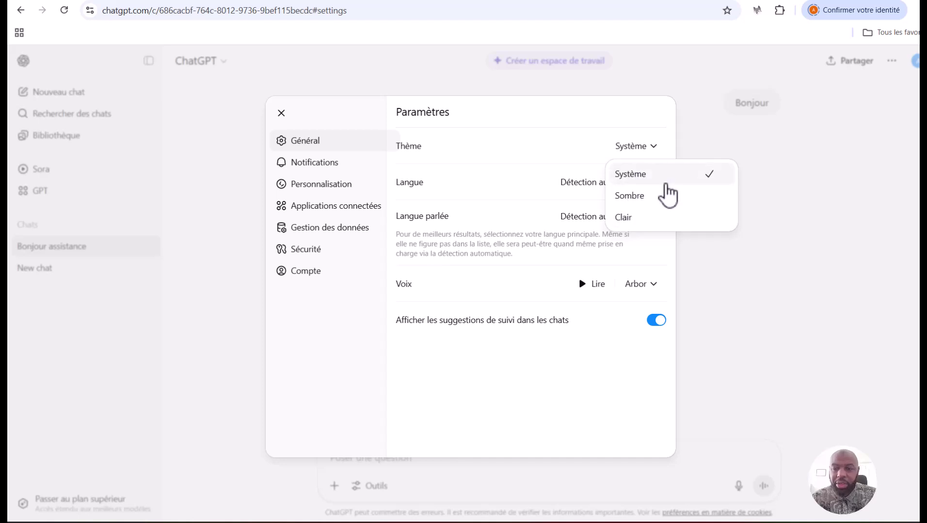
pyautogui.click(647, 195)
pyautogui.click(649, 150)
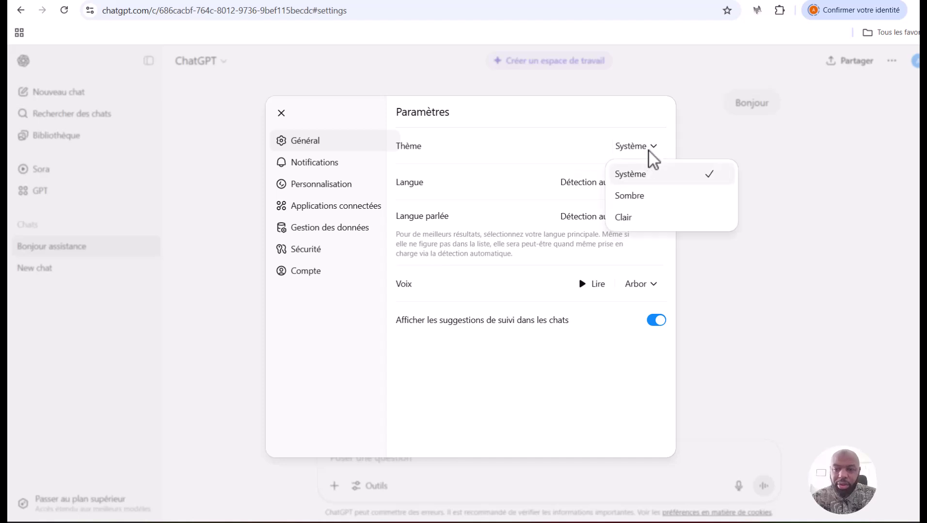
pyautogui.click(643, 204)
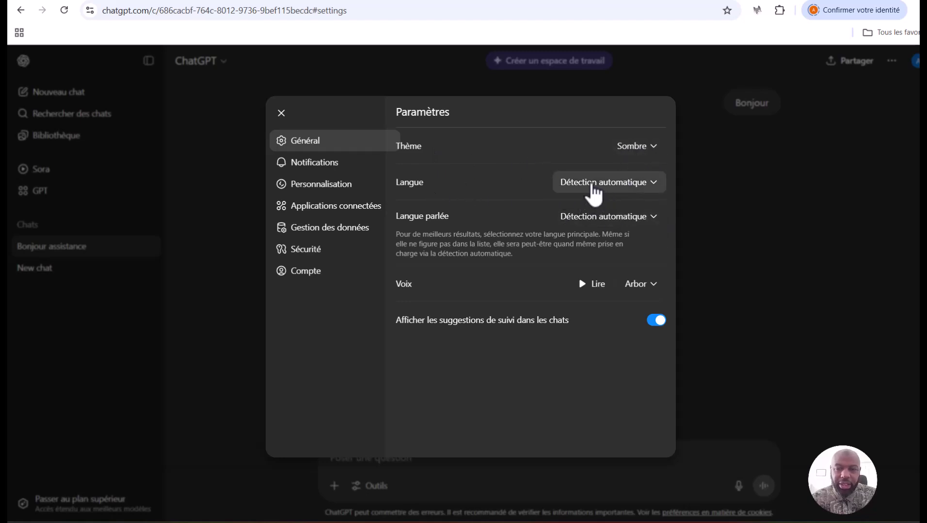
pyautogui.click(592, 187)
pyautogui.click(599, 203)
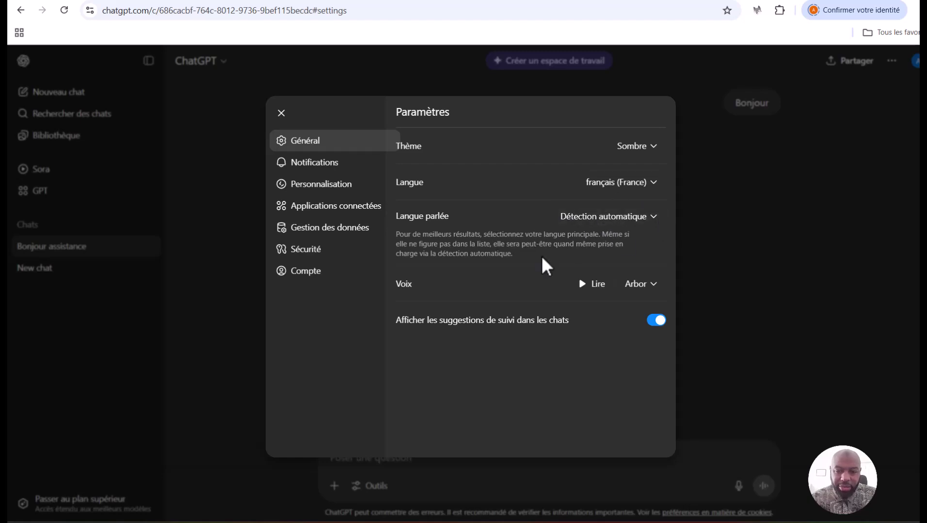
# Listen to the sample of the Arbor voice and look through the other available voices without changing the selection.
pyautogui.click(655, 290)
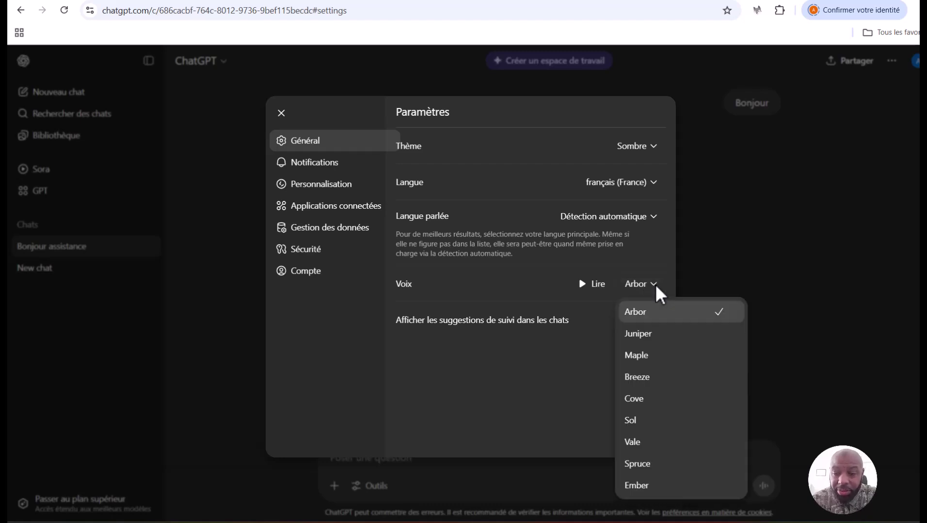
pyautogui.click(584, 290)
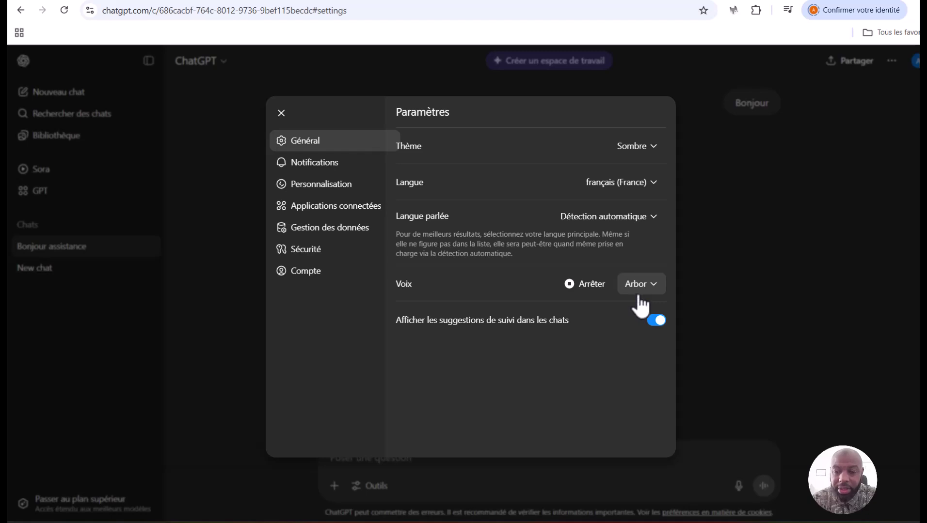
pyautogui.click(654, 296)
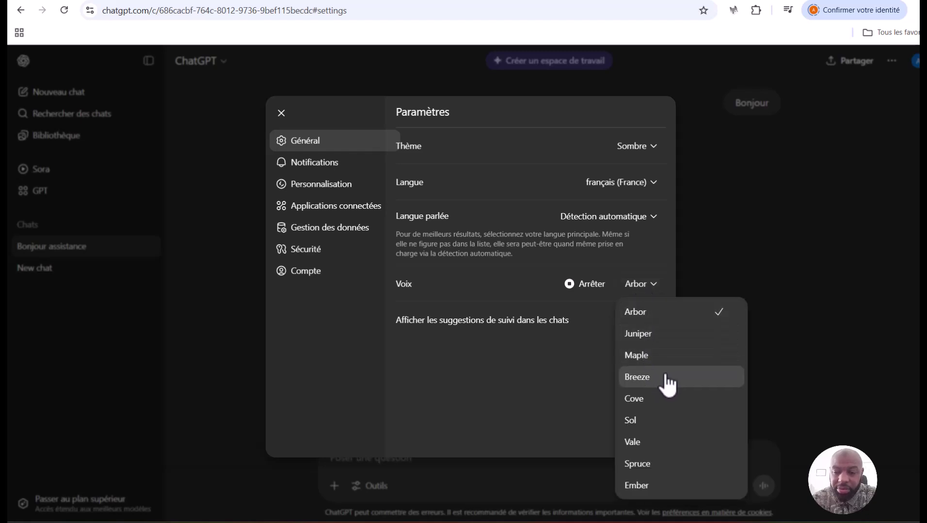
pyautogui.click(549, 416)
pyautogui.click(571, 290)
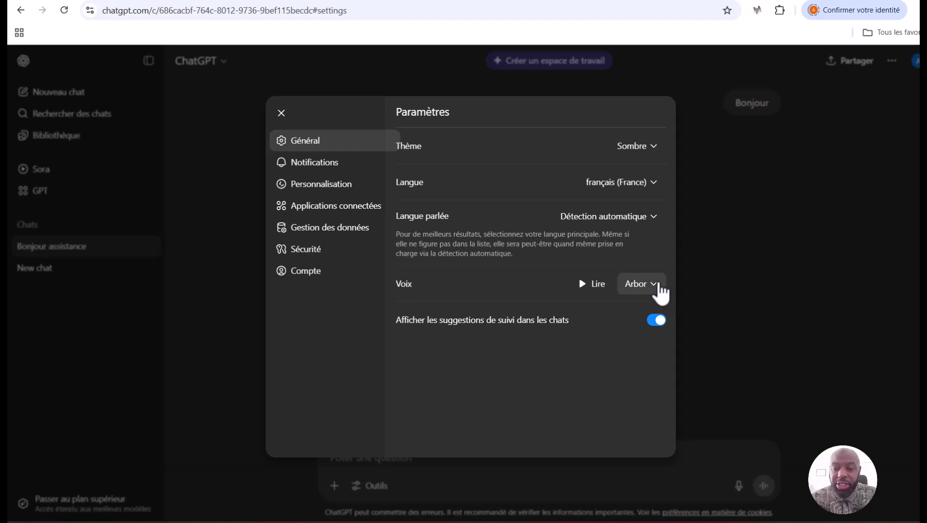
pyautogui.click(660, 286)
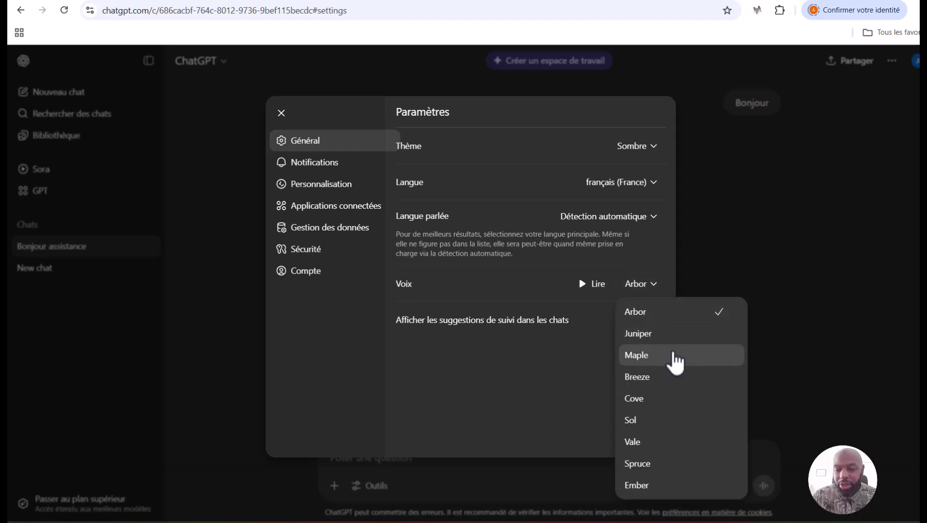
pyautogui.click(523, 375)
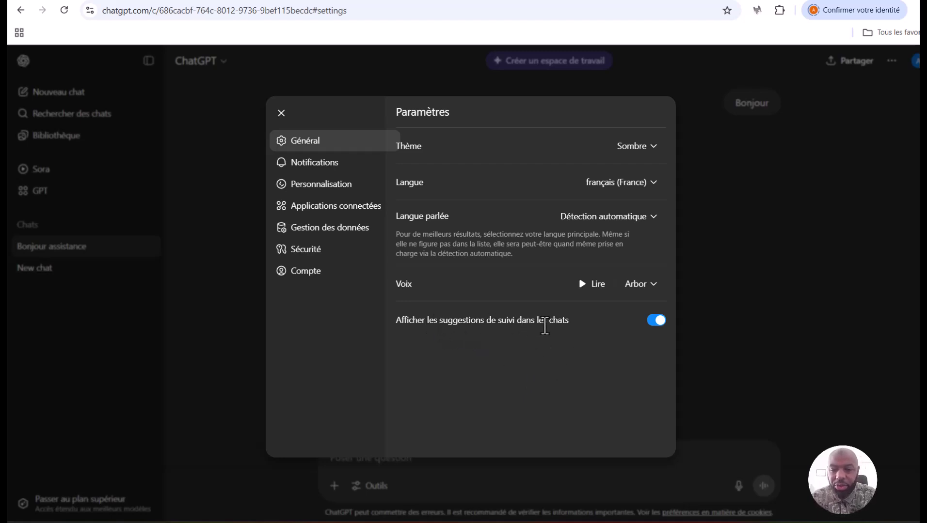
# Turn the follow-up suggestions in chats off and back on.
pyautogui.click(658, 321)
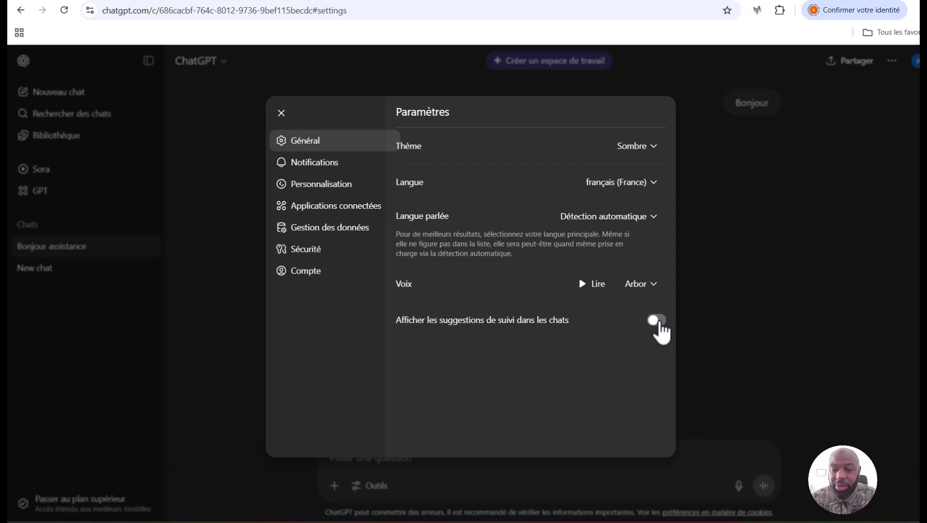
pyautogui.click(659, 323)
# Look at the notification options for responses, then follow the link for managing tasks.
pyautogui.click(334, 167)
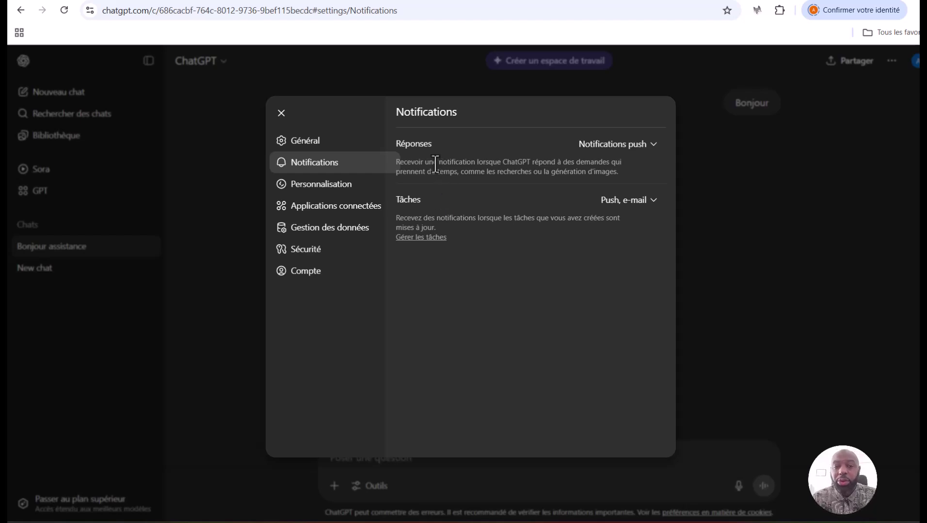
pyautogui.click(631, 145)
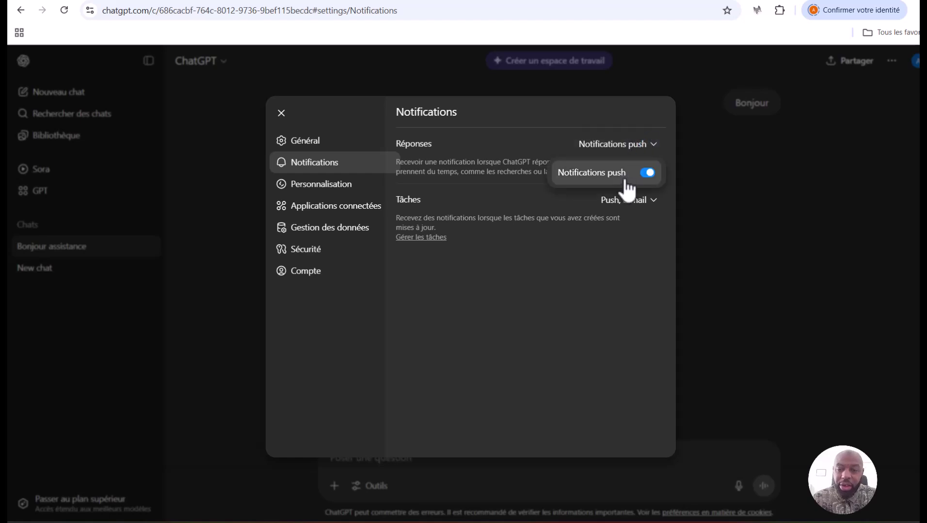
pyautogui.click(546, 301)
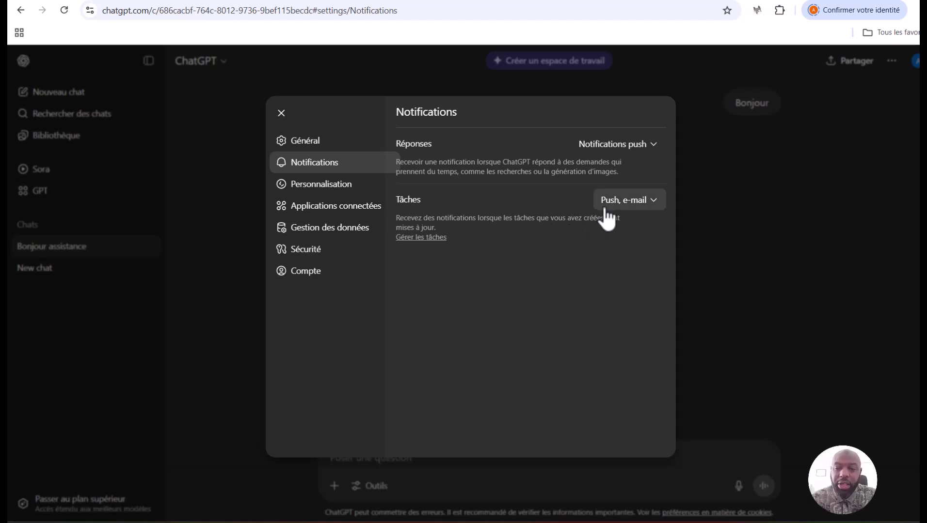
pyautogui.click(439, 238)
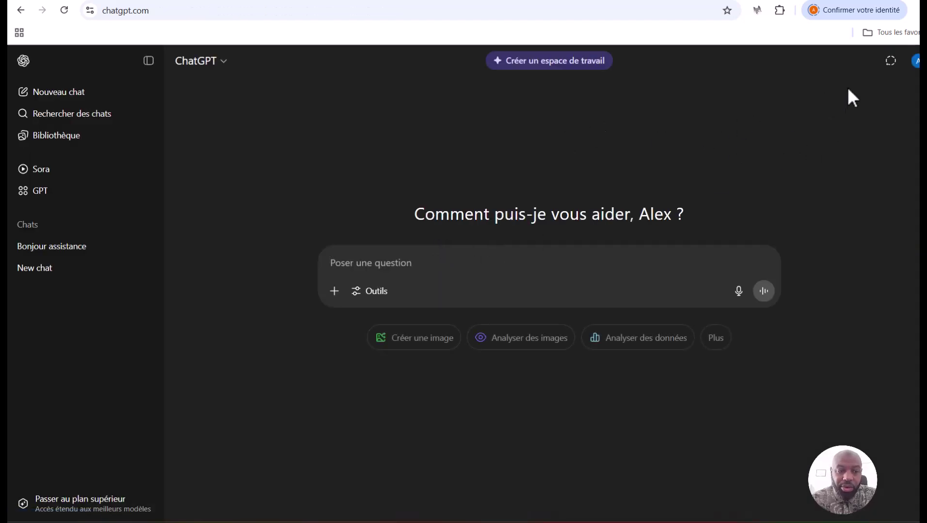
# Reopen the notification settings and look at the delivery options for task notifications.
pyautogui.click(915, 61)
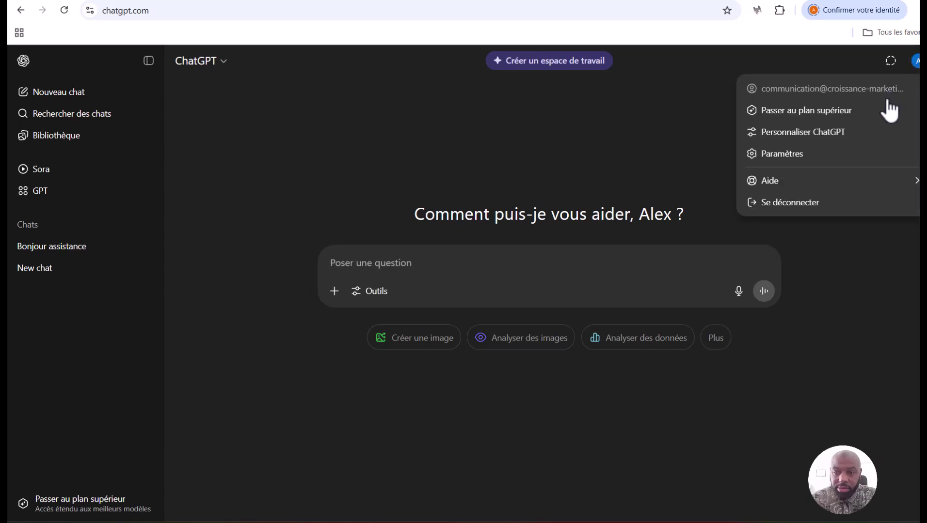
pyautogui.click(785, 153)
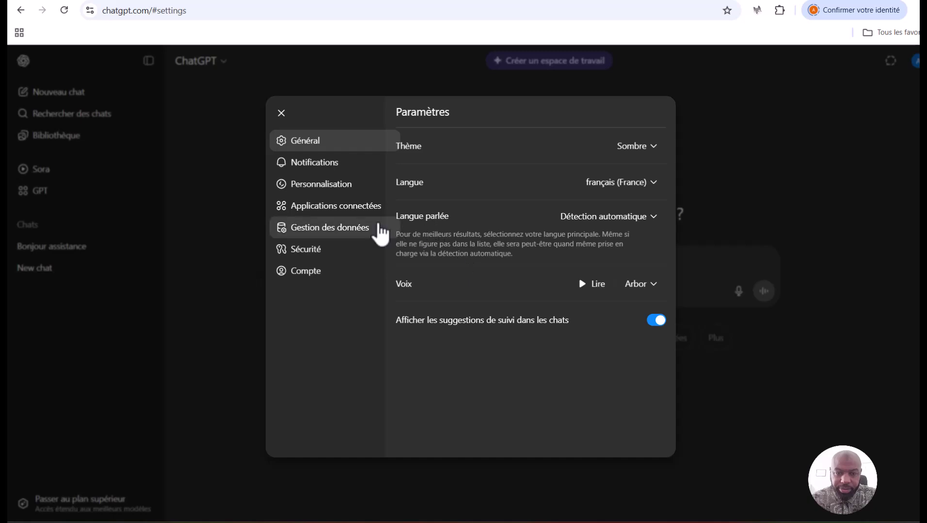
pyautogui.click(338, 170)
pyautogui.click(655, 201)
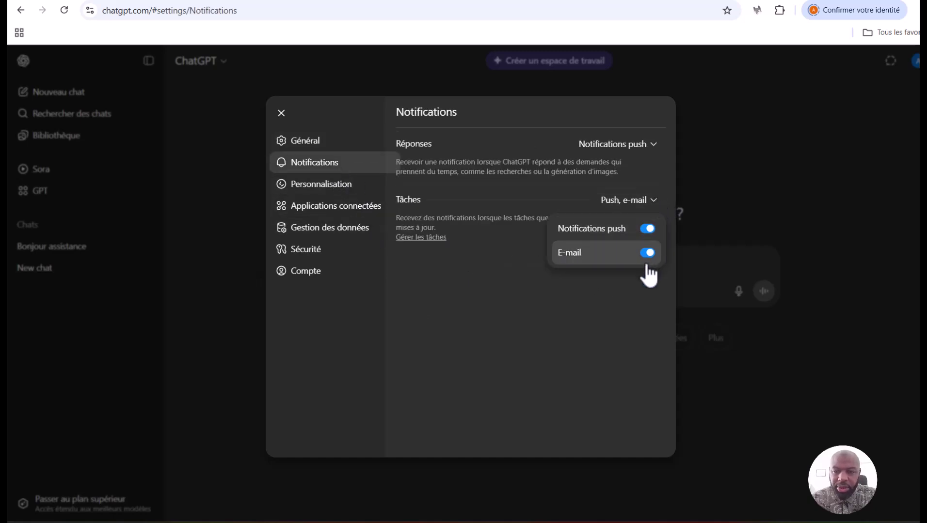
pyautogui.click(411, 277)
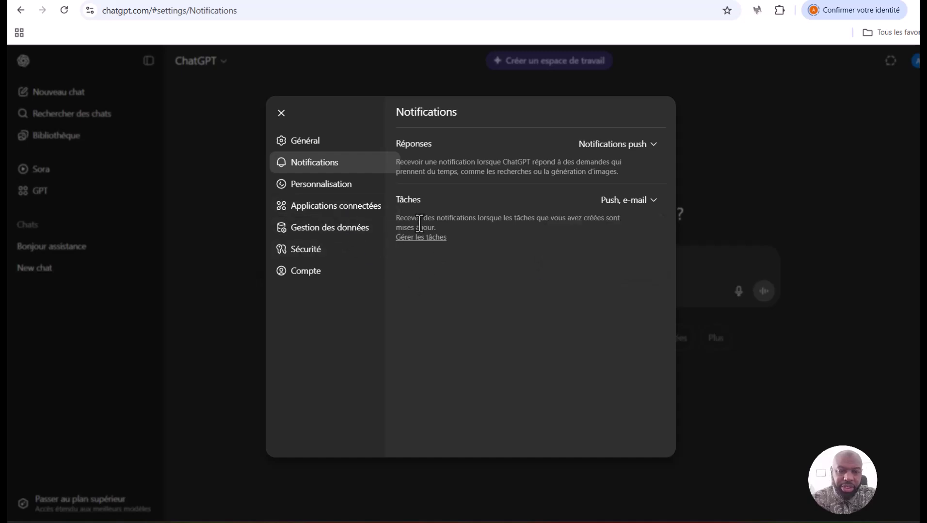
# Clear all of ChatGPT's saved memories in the personalization settings and close the memory list.
pyautogui.click(322, 191)
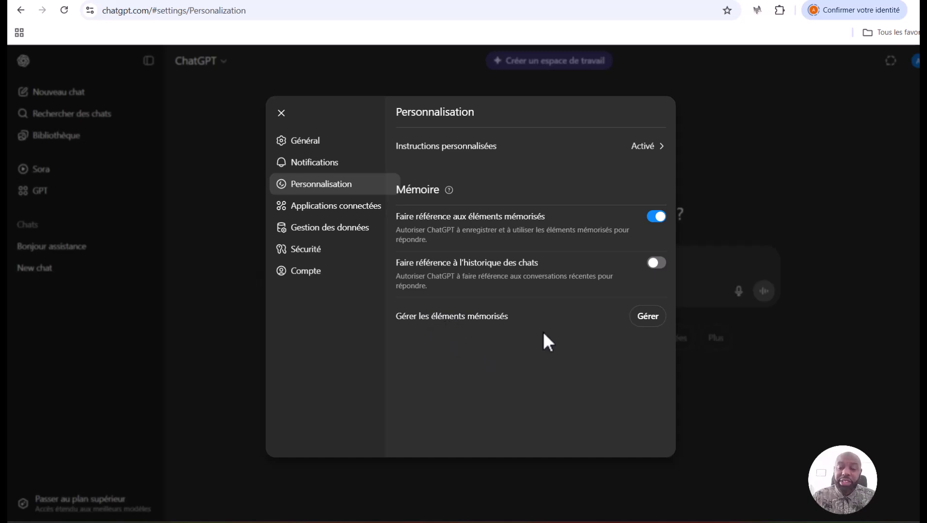
pyautogui.click(648, 318)
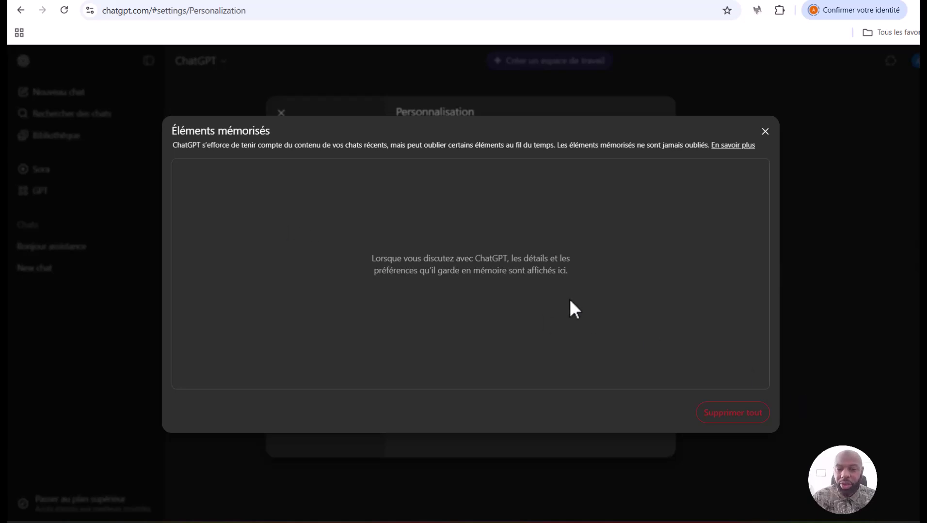
pyautogui.click(729, 417)
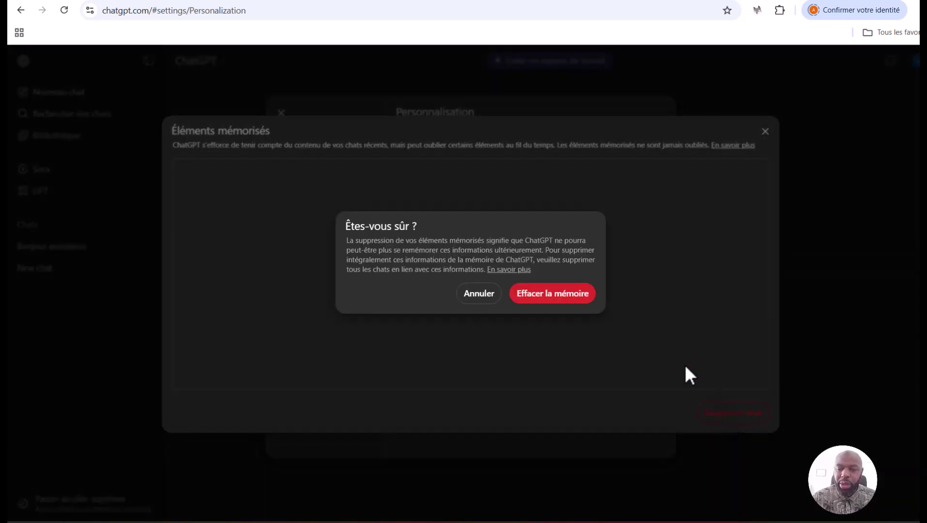
pyautogui.click(563, 301)
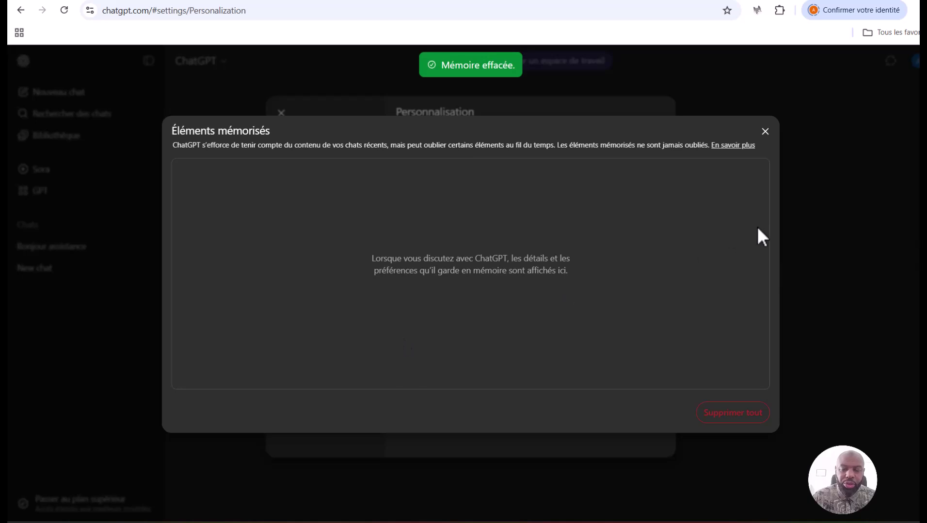
pyautogui.click(765, 131)
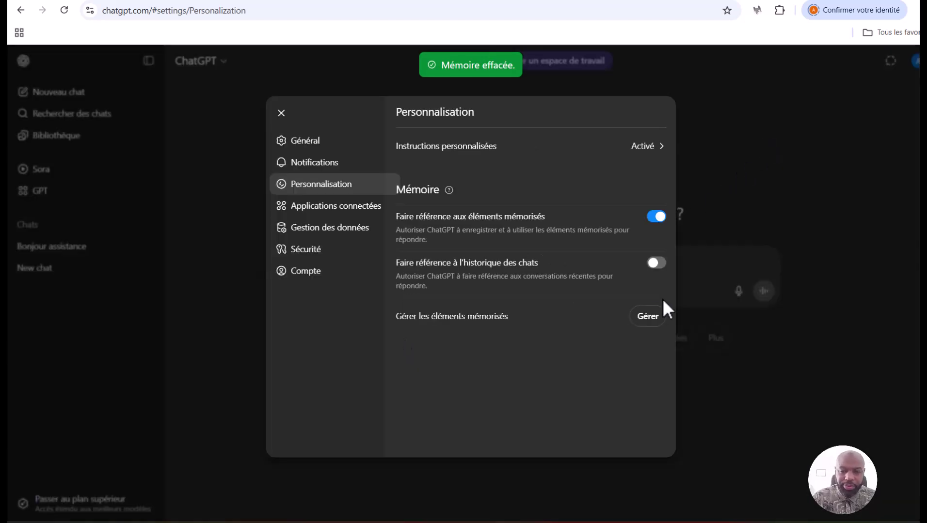
# Look through the settings for connected applications, data management, security and the account.
pyautogui.click(340, 209)
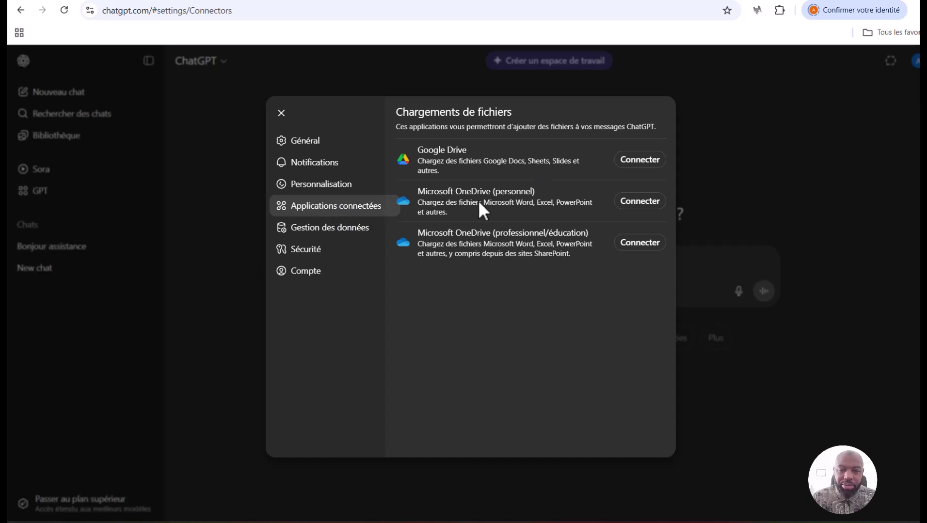
pyautogui.click(320, 228)
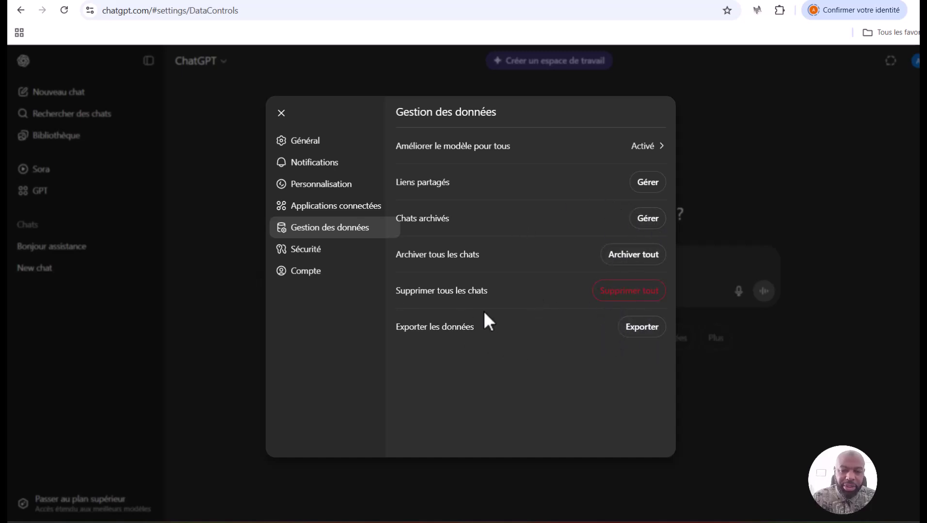
pyautogui.click(310, 257)
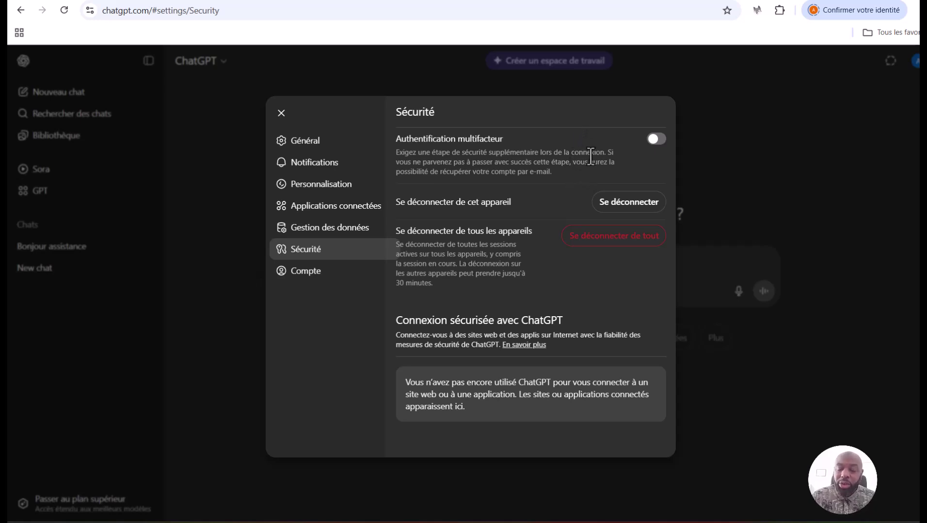
pyautogui.click(317, 275)
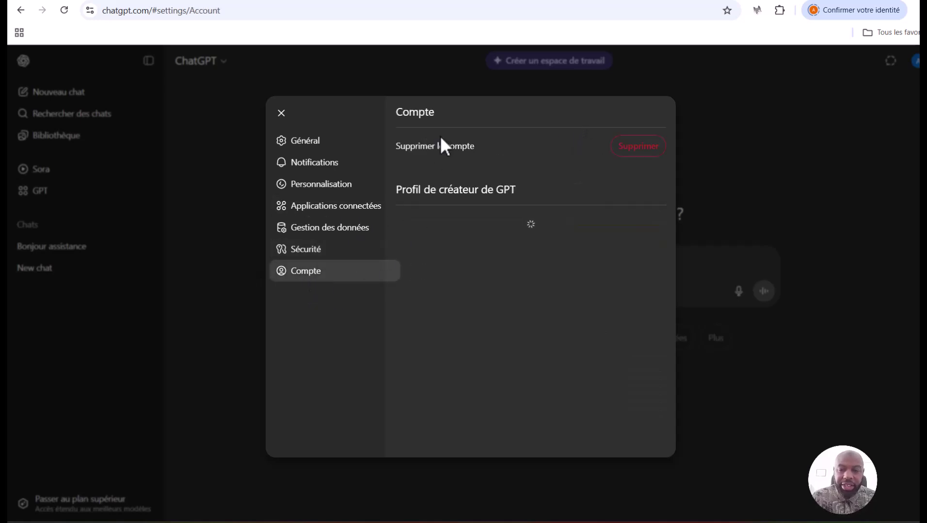